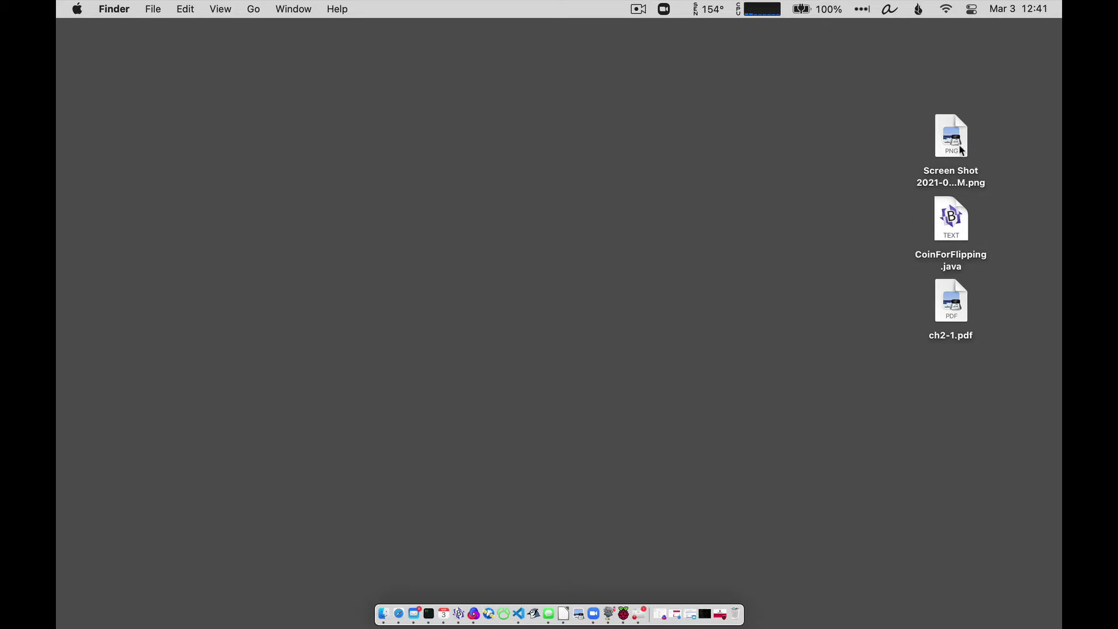
- Briefly view the screenshot PNG, CoinForFlipping.java and ch2-1.pdf, closing each afterwards
double_click(969, 168)
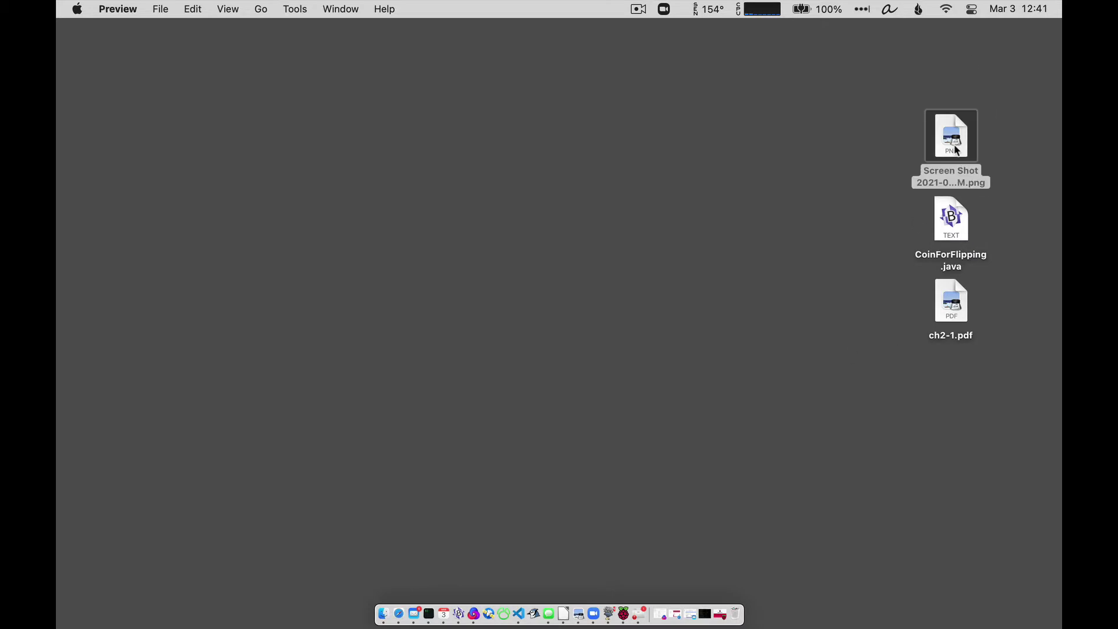
key(super+w)
double_click(950, 217)
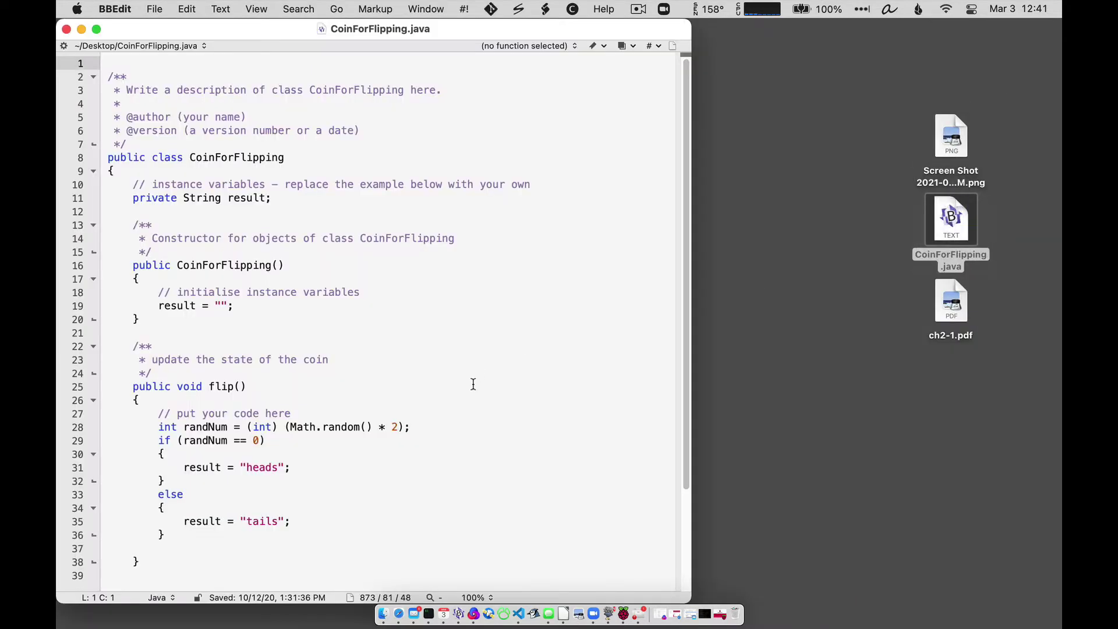
key(super+w)
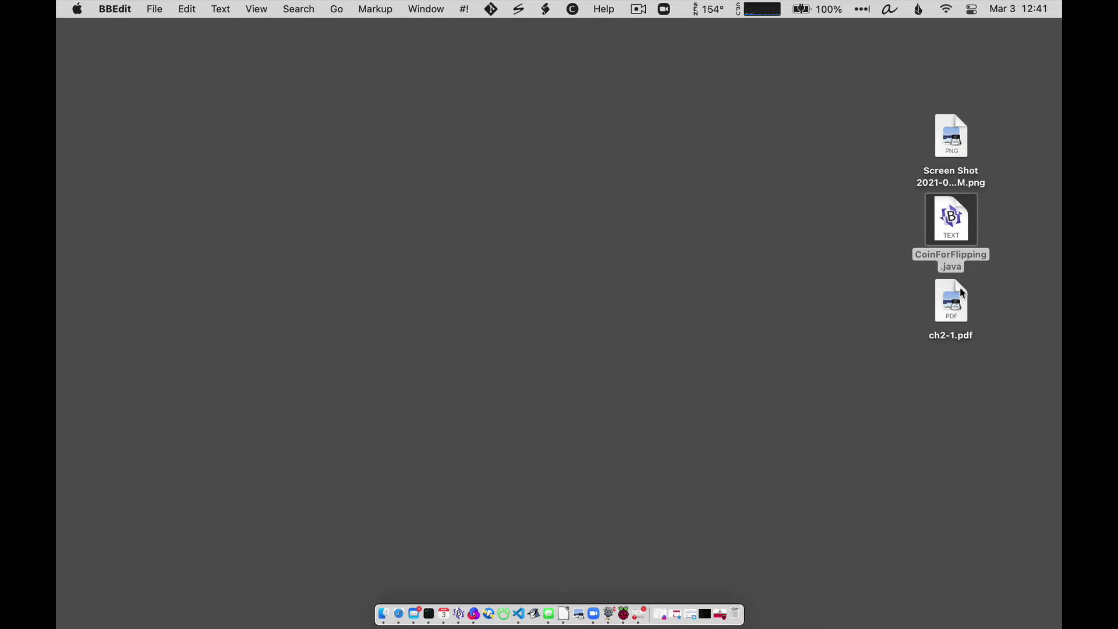
double_click(959, 313)
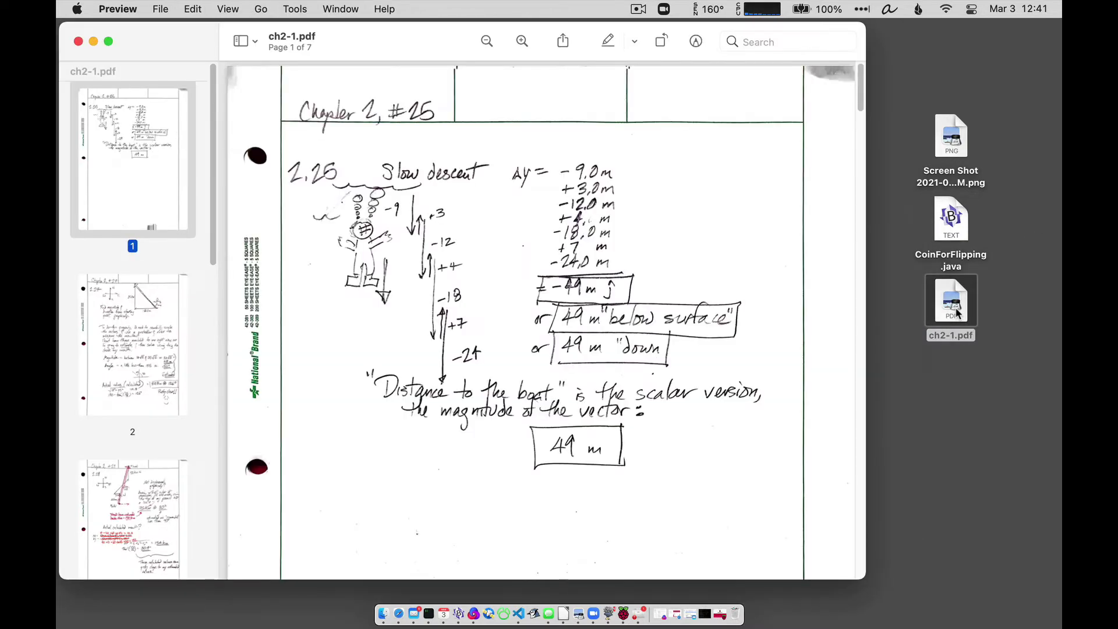
key(super+w)
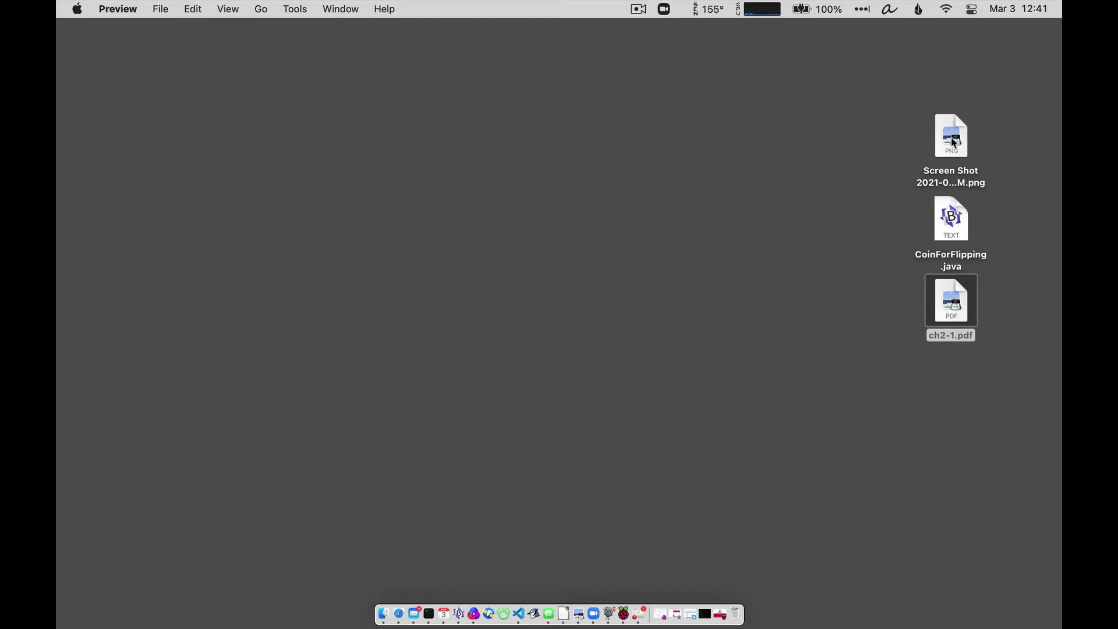
- Print CoinForFlipping.java from BBEdit to CoinForFlipping.java.pdf on the Desktop
double_click(954, 220)
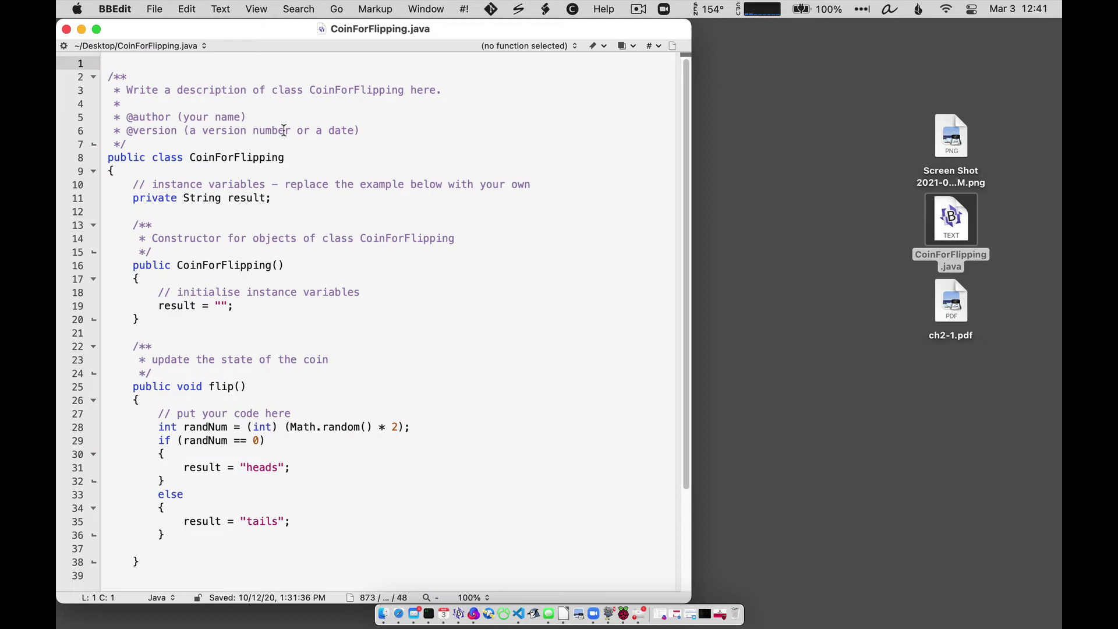
click(155, 9)
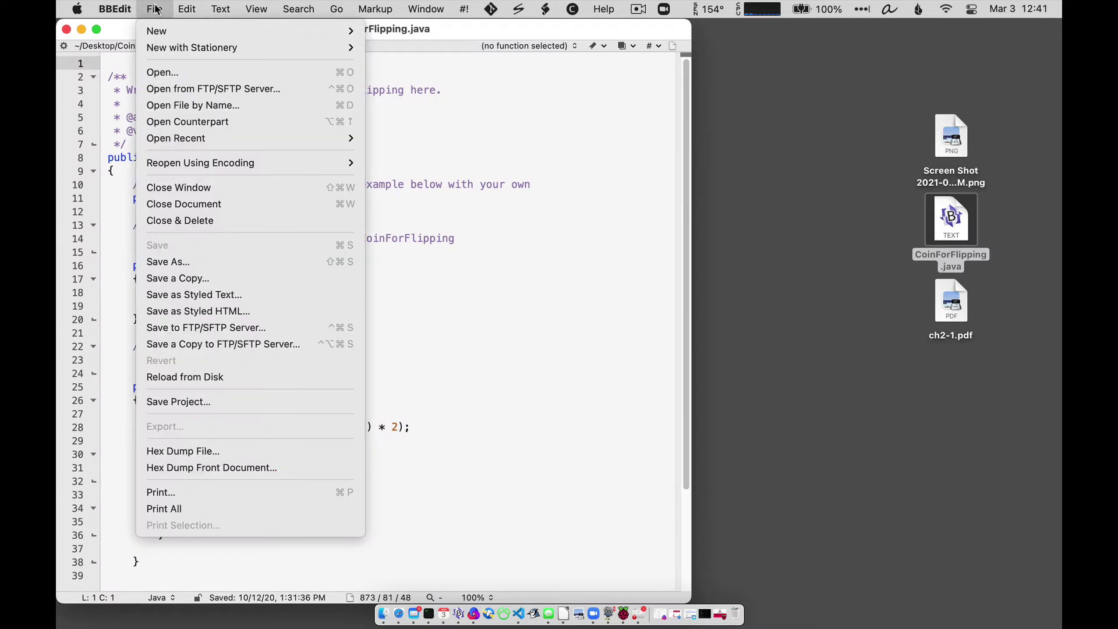
click(164, 494)
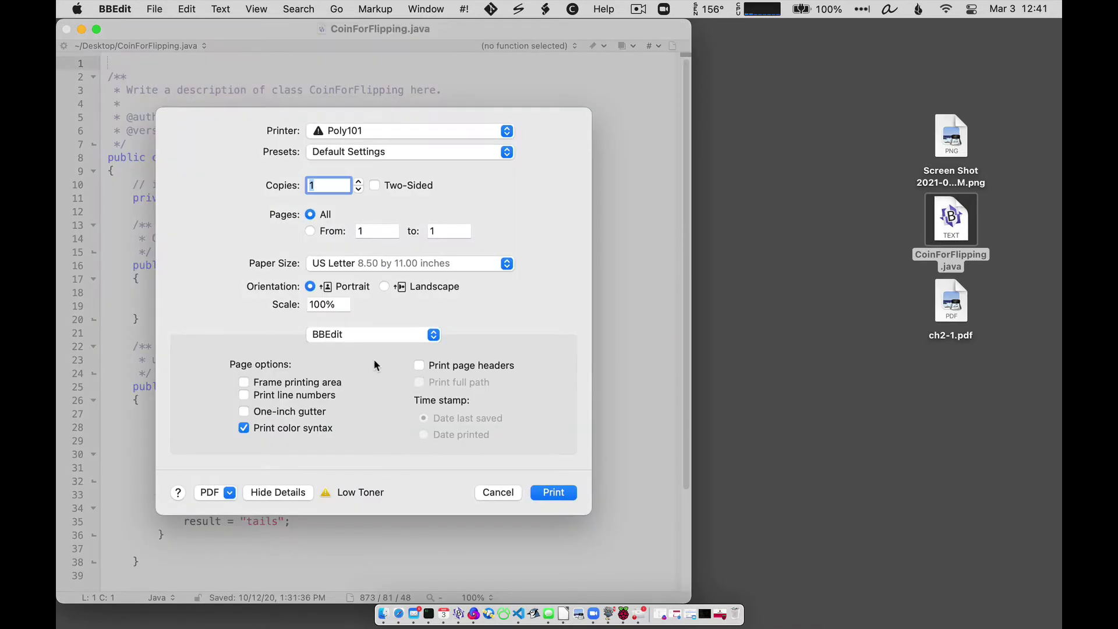
click(229, 494)
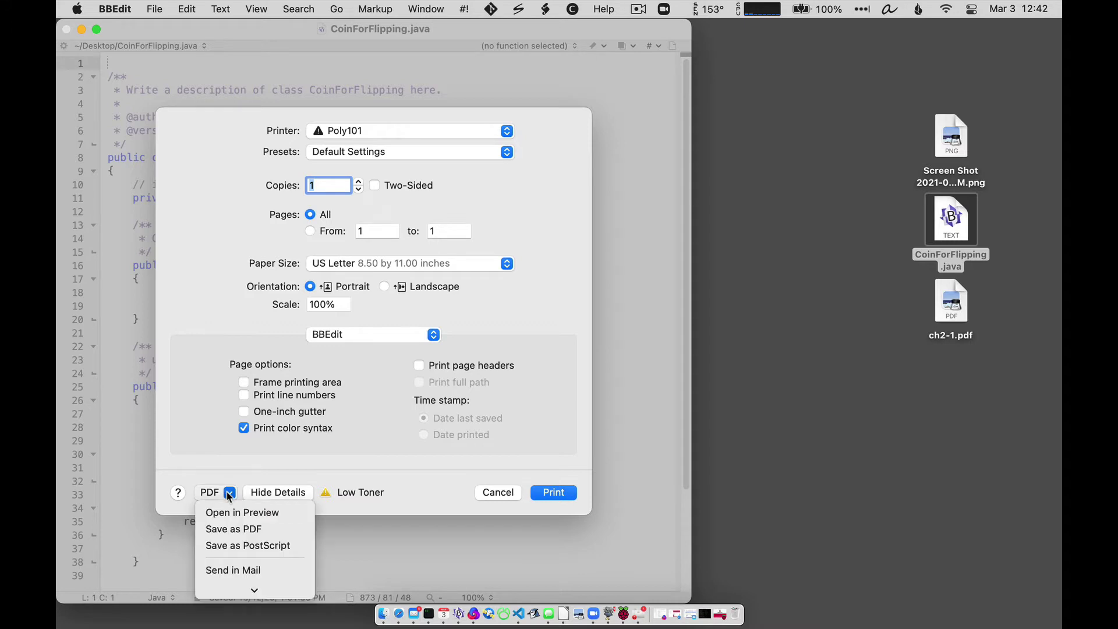
click(233, 531)
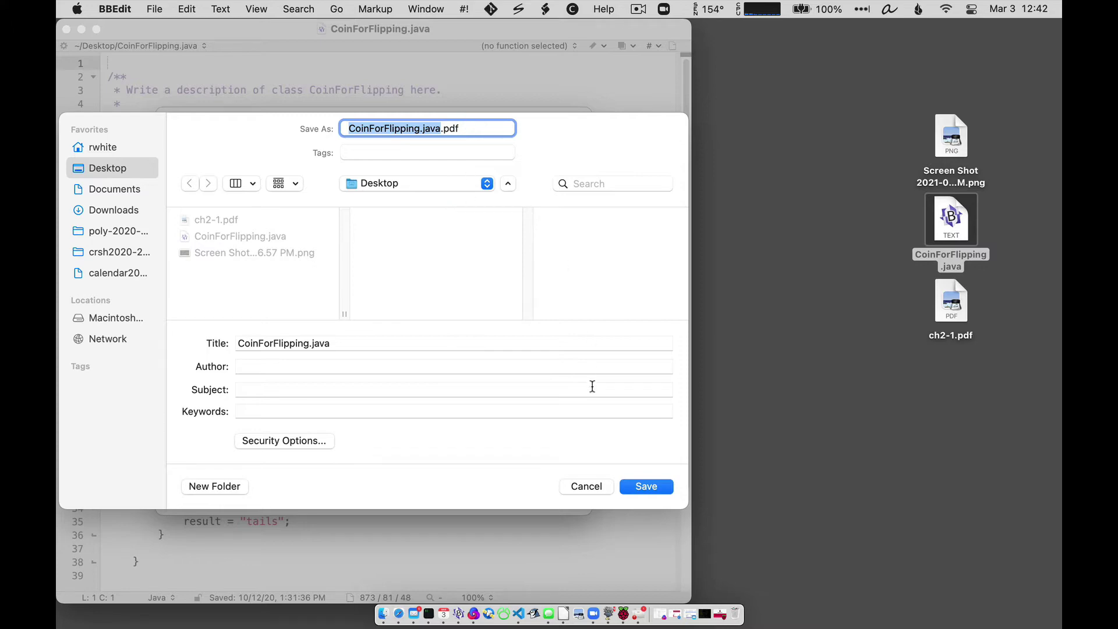
click(647, 486)
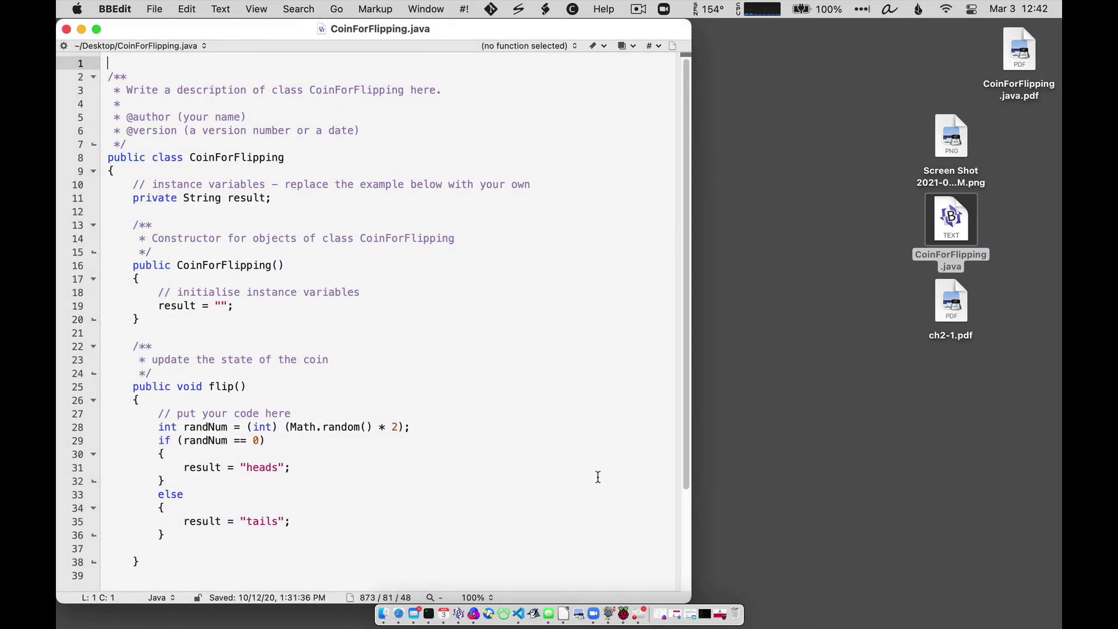
- Quit BBEdit, move CoinForFlipping.java.pdf beside the other desktop files, and view the screenshot PNG
key(super+q)
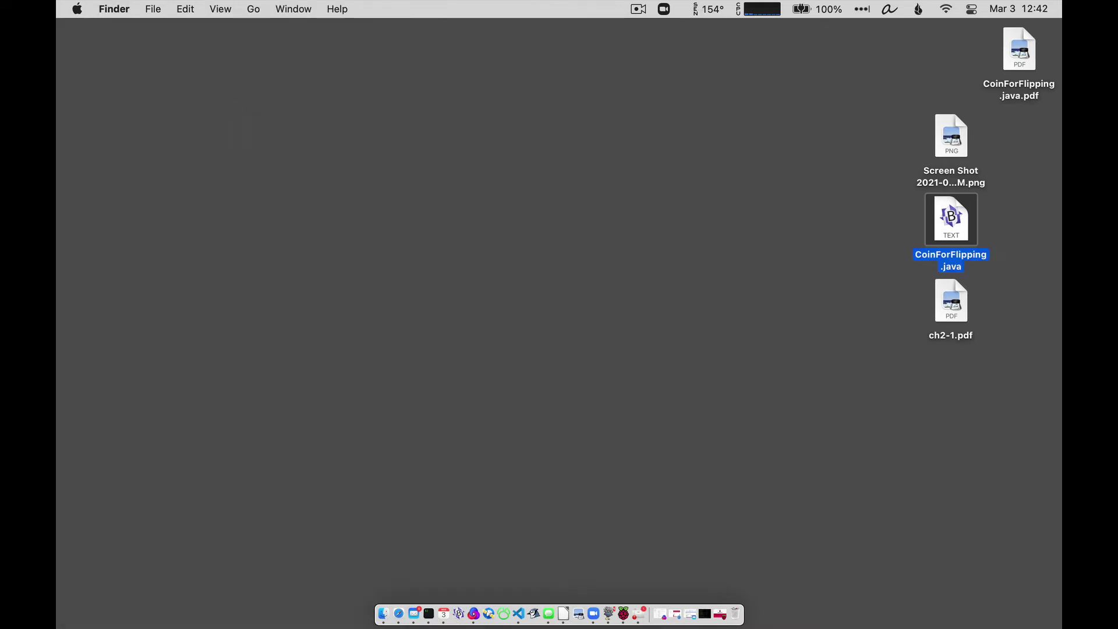
drag(1021, 59, 862, 229)
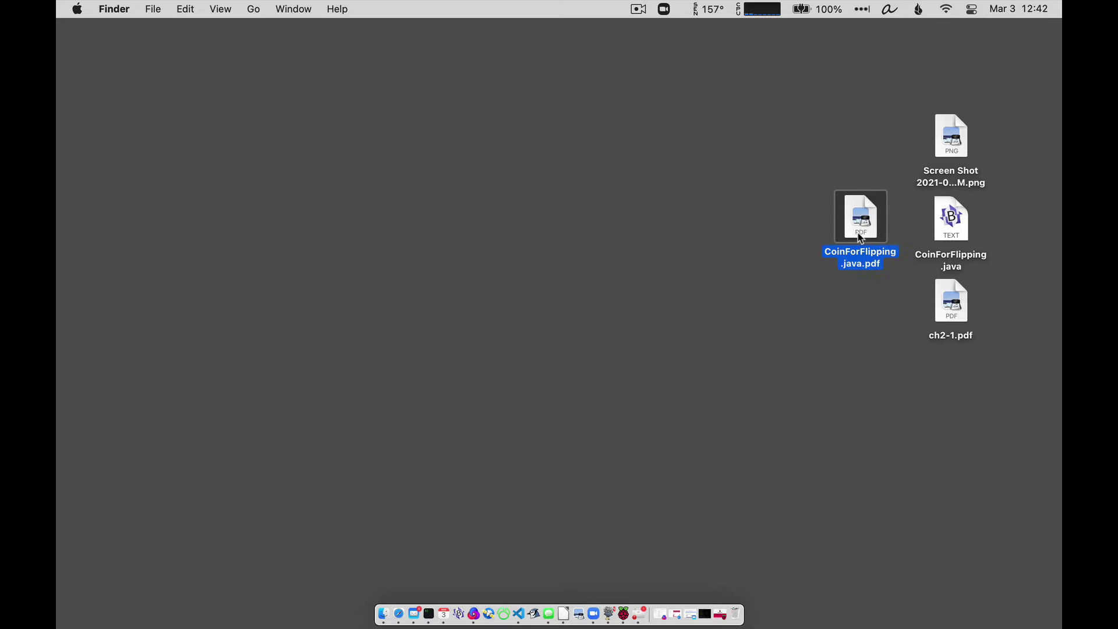
click(953, 137)
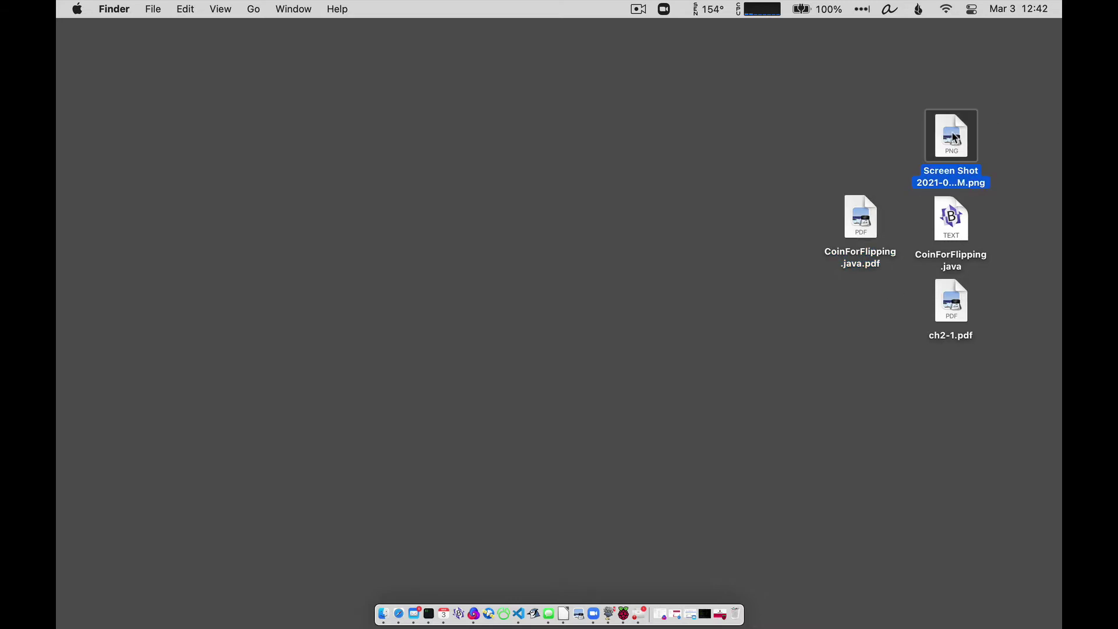
double_click(953, 138)
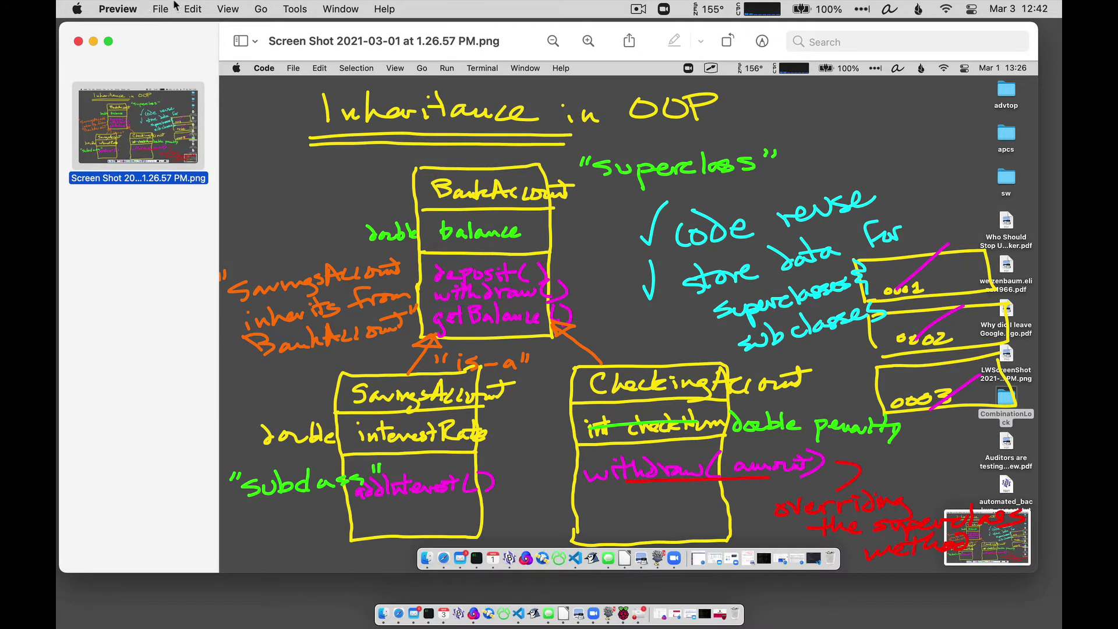
click(79, 41)
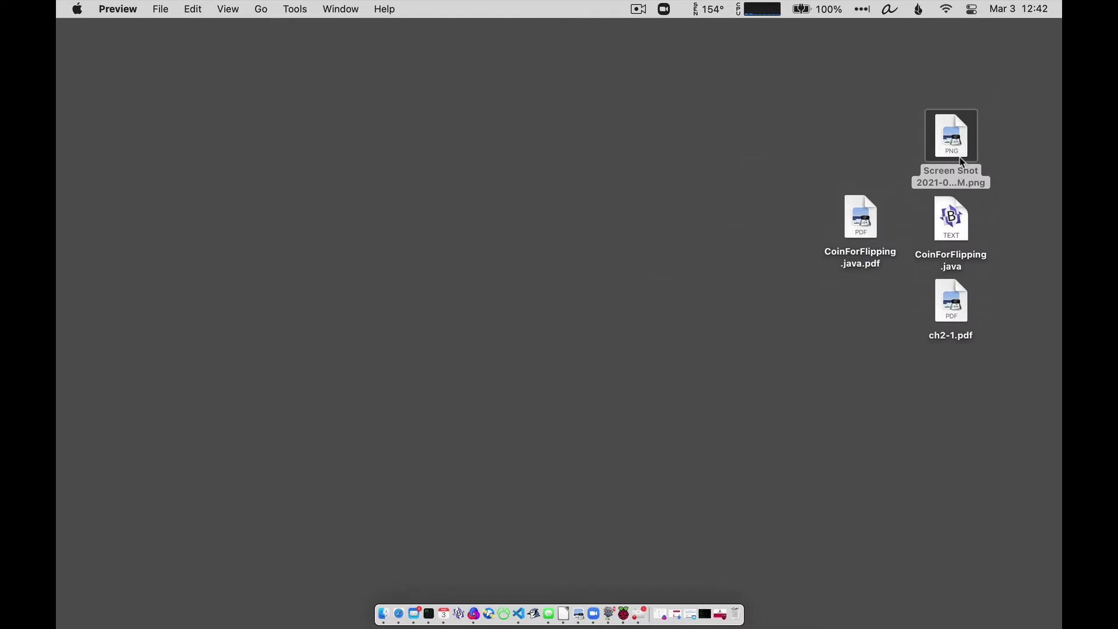
- Open the screenshot in Preview and print it to a PDF on the Desktop
right_click(954, 136)
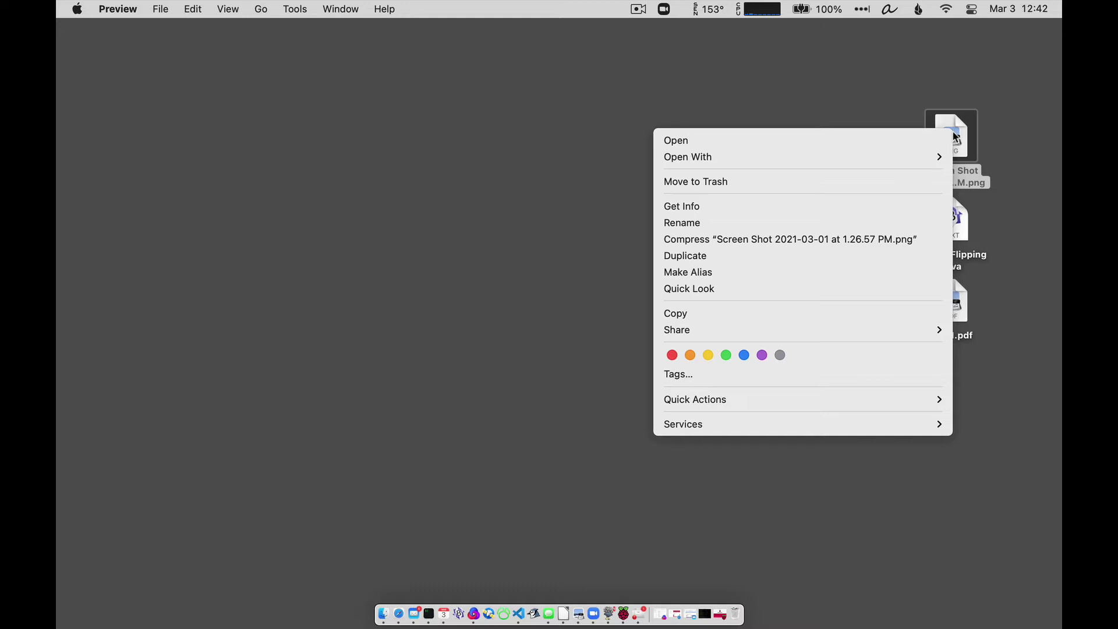
mouse_move(919, 163)
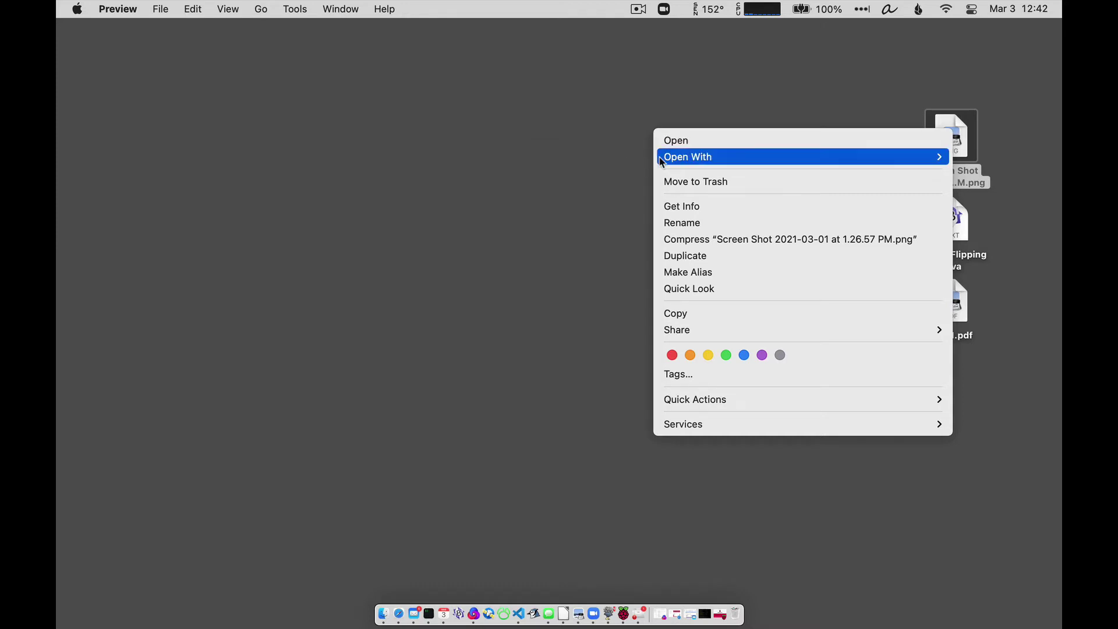
click(579, 158)
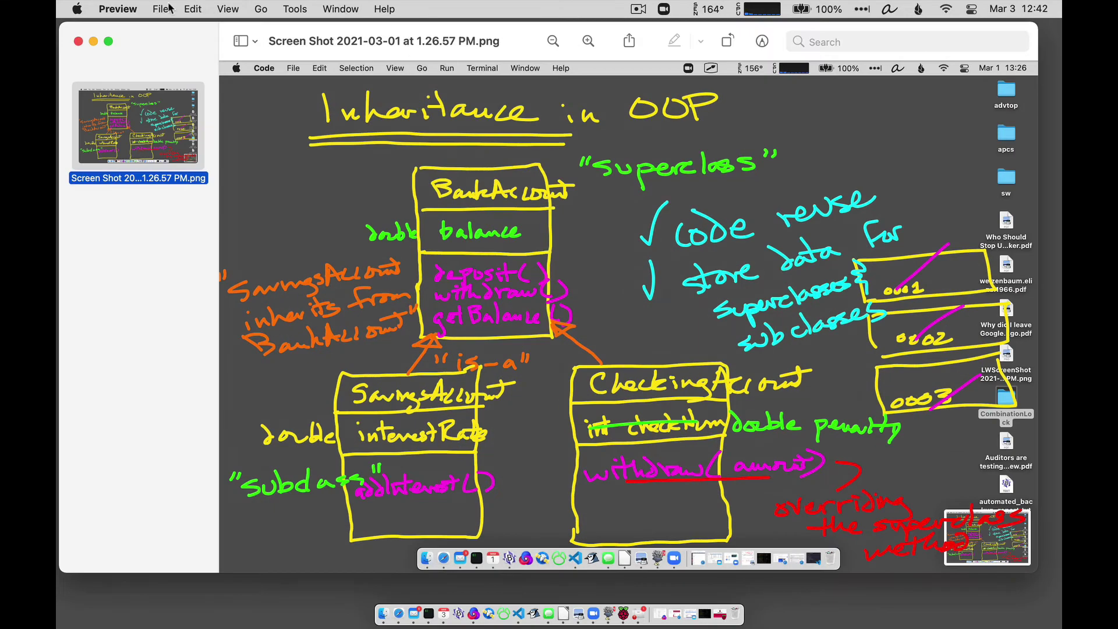
click(152, 9)
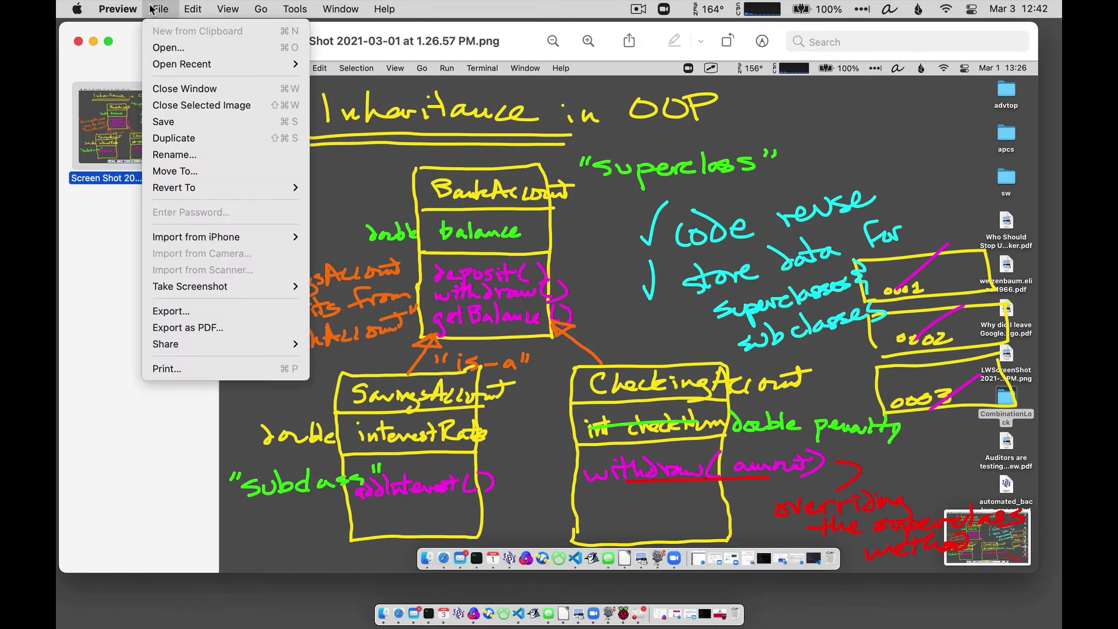
click(182, 370)
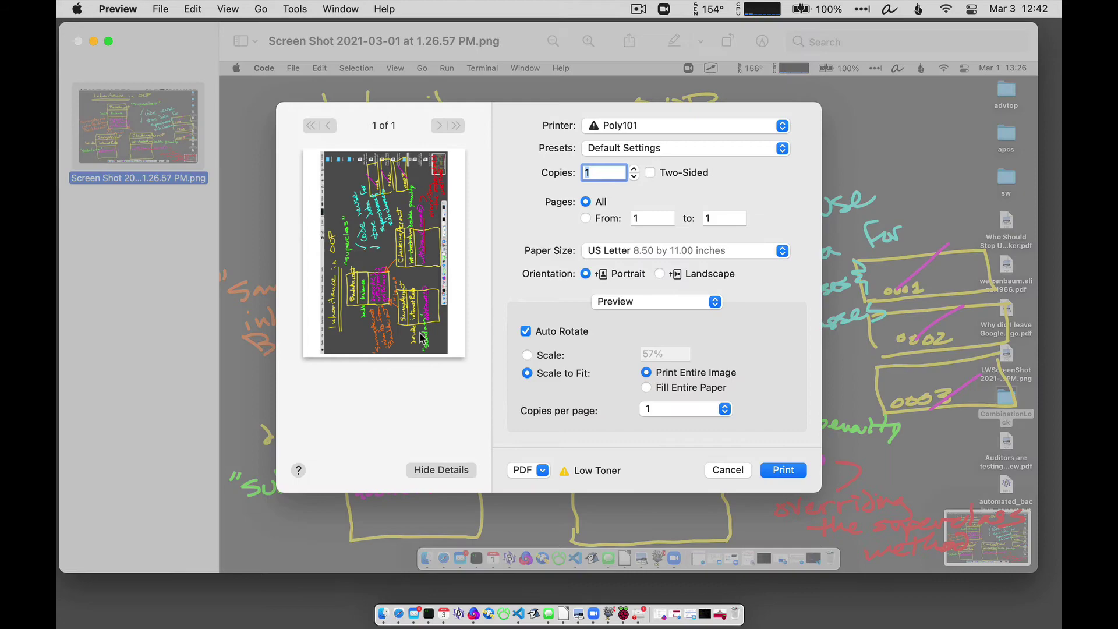
click(525, 478)
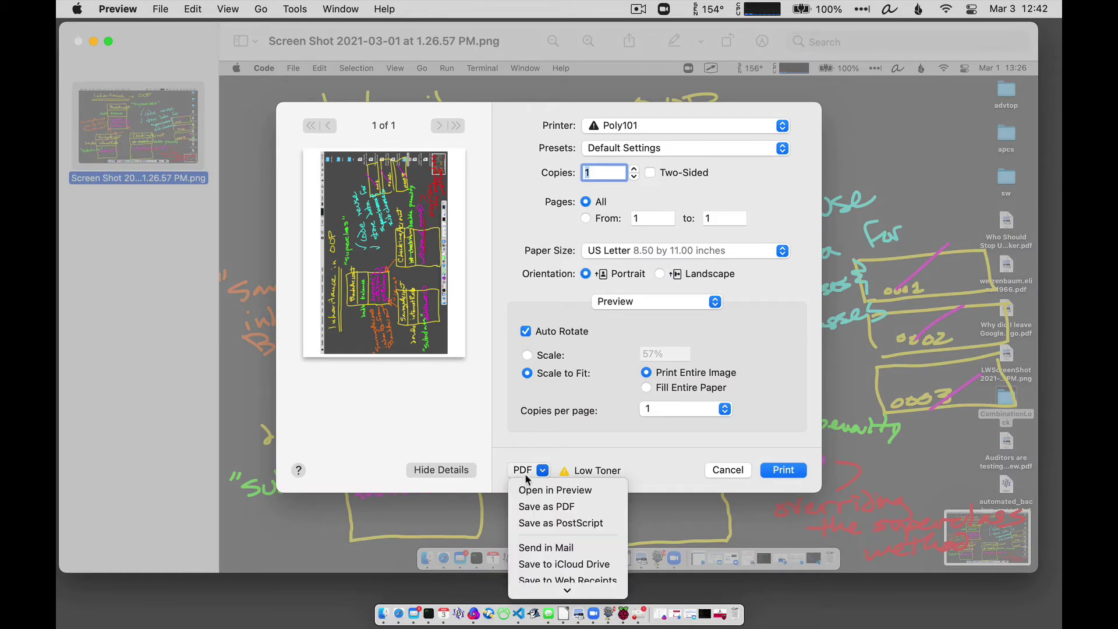
click(543, 507)
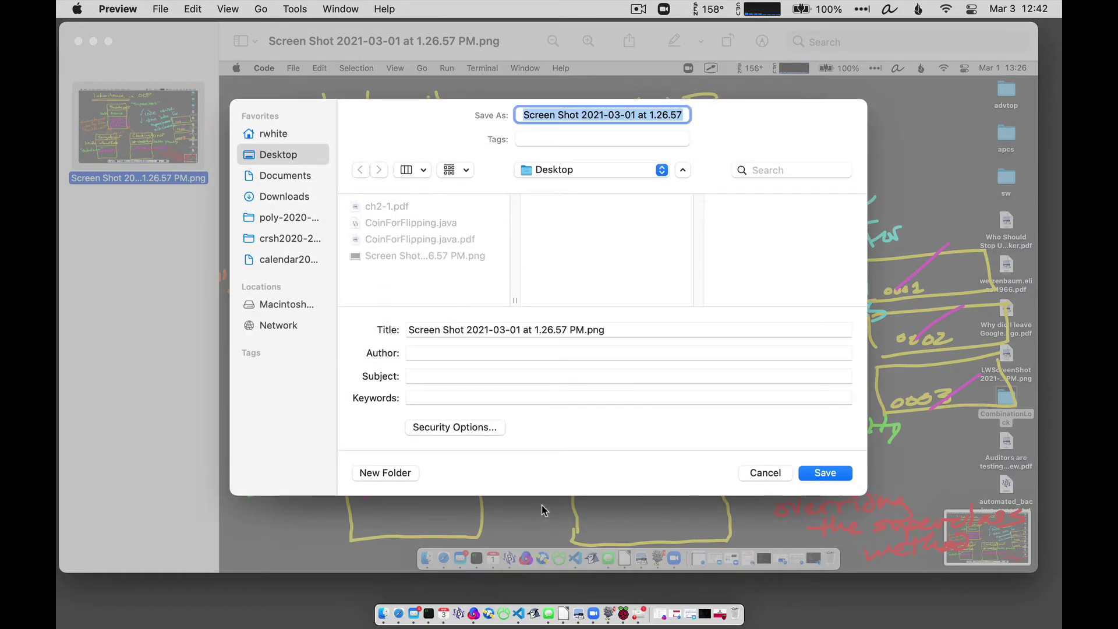
key(Return)
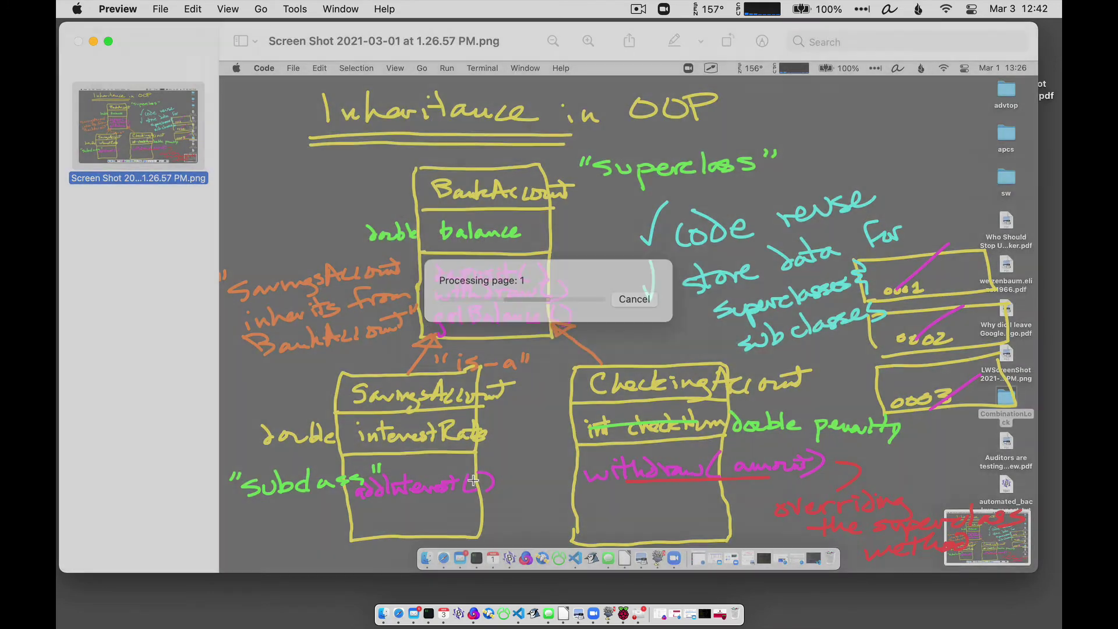
- Quit Preview and stack the screenshot PDF, CoinForFlipping.java.pdf and ch2-1.pdf in one column
key(super+q)
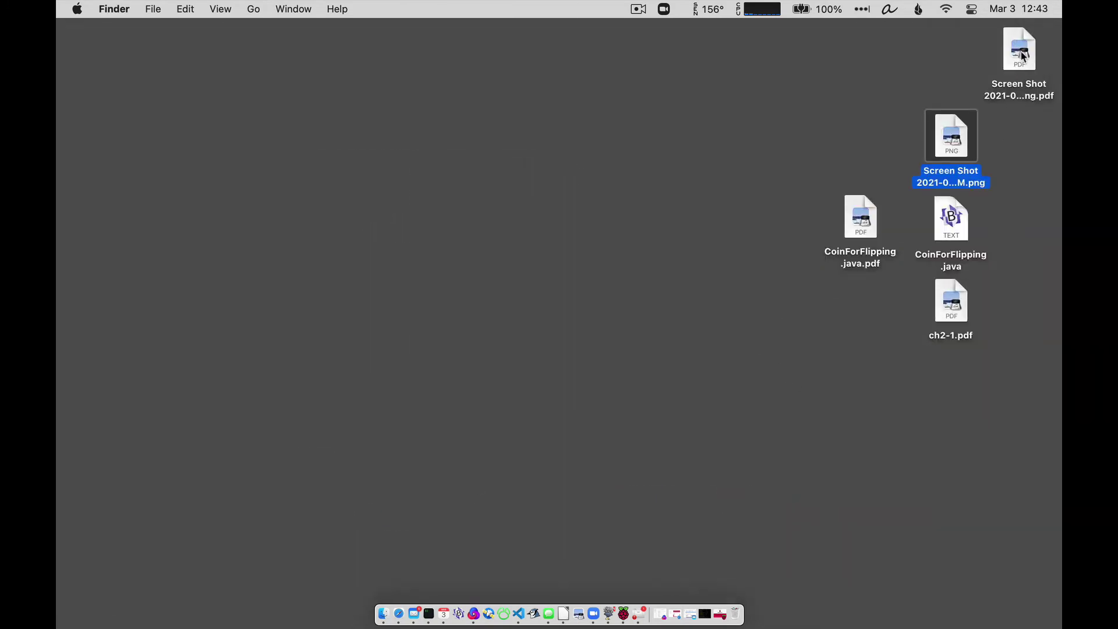
drag(1024, 56, 866, 138)
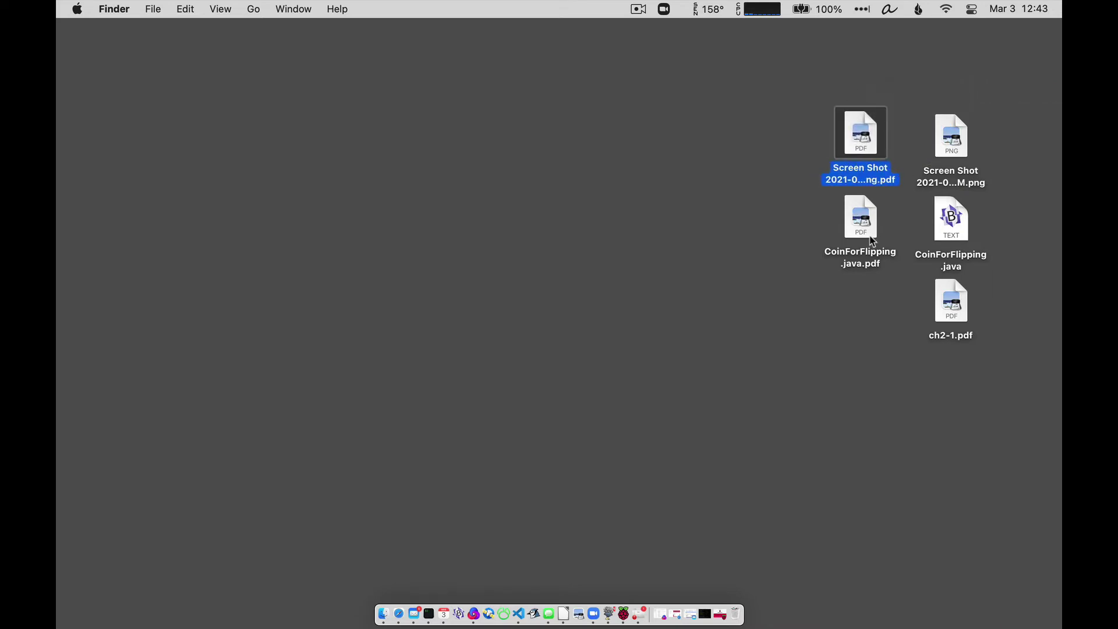
drag(955, 313, 866, 320)
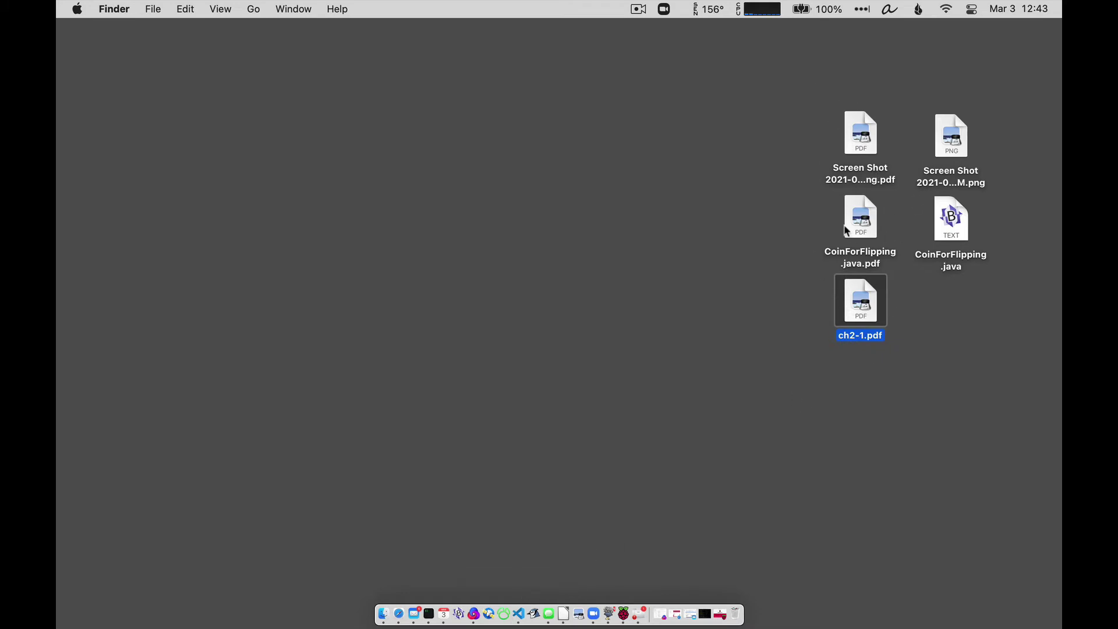
- Open ch2-1.pdf with Preview.app, showing page 1 of its 7 handwritten pages
right_click(865, 302)
mouse_move(909, 321)
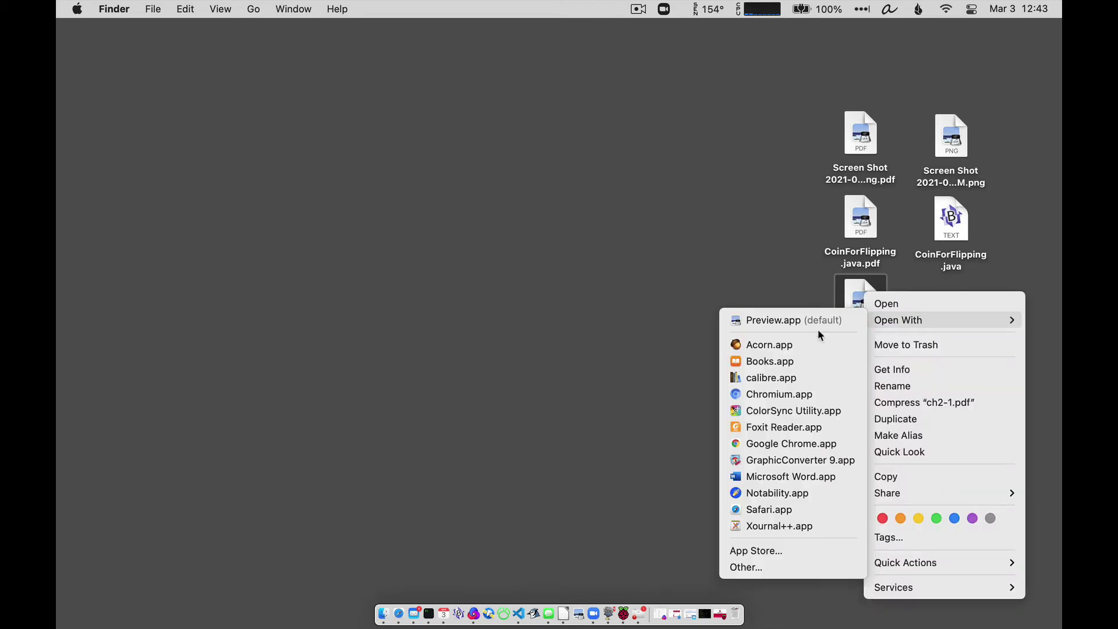
click(793, 320)
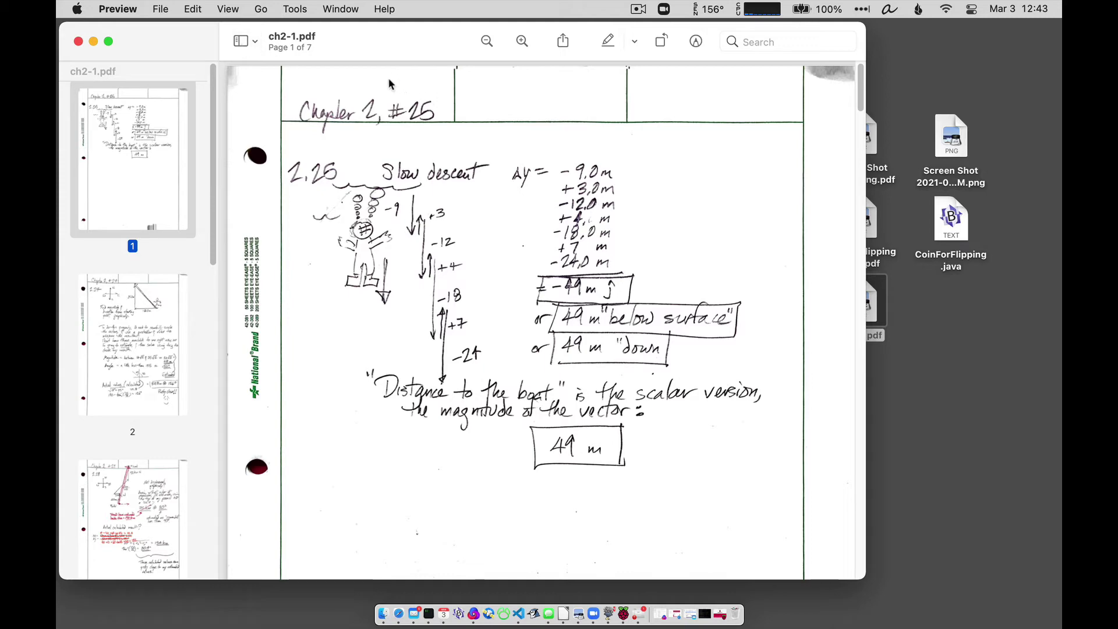
click(254, 45)
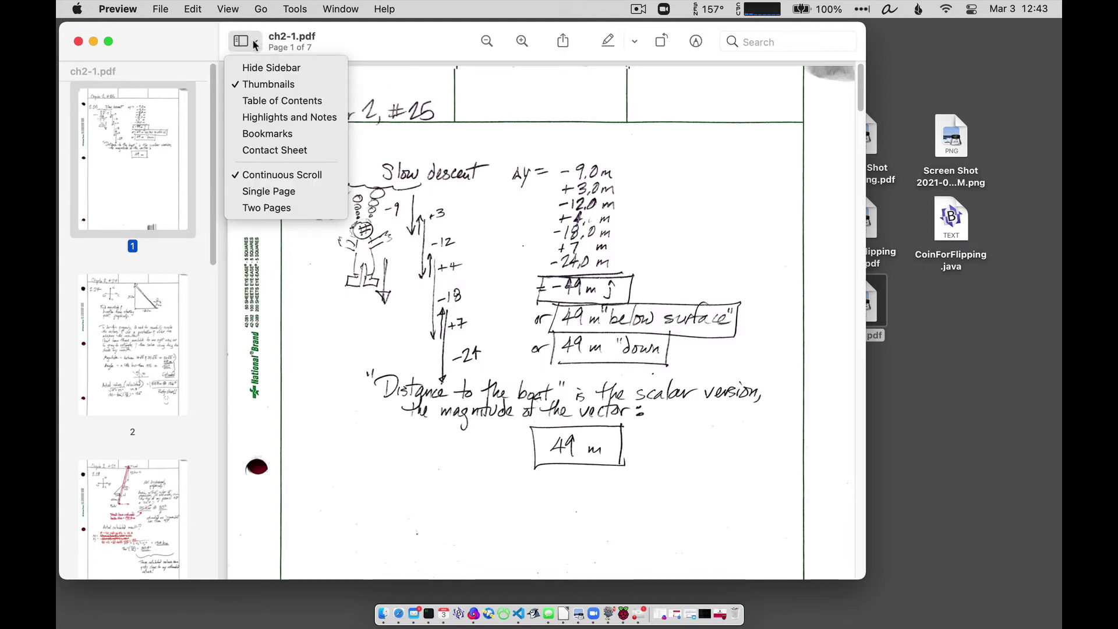
click(263, 68)
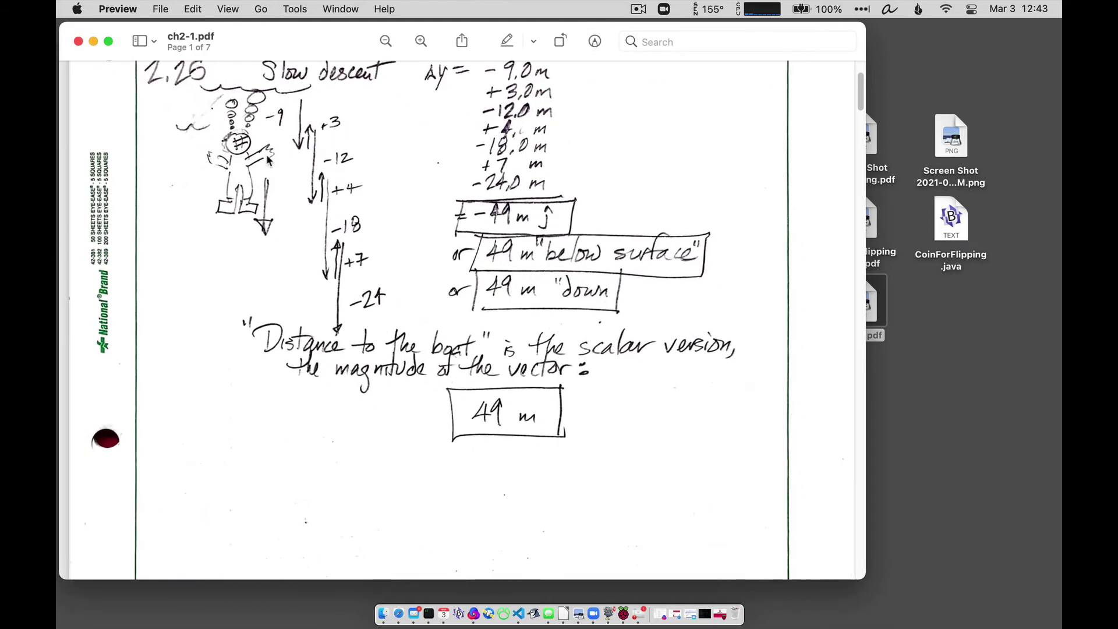
click(143, 45)
click(168, 86)
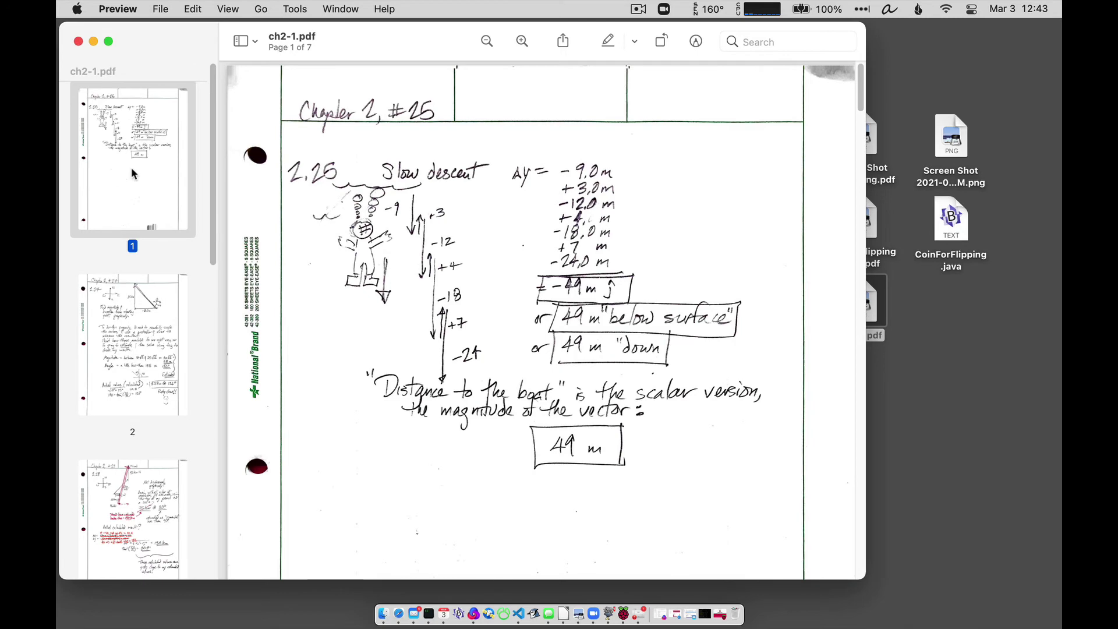
key(Down)
key(Down)
key(Down)
key(Down)
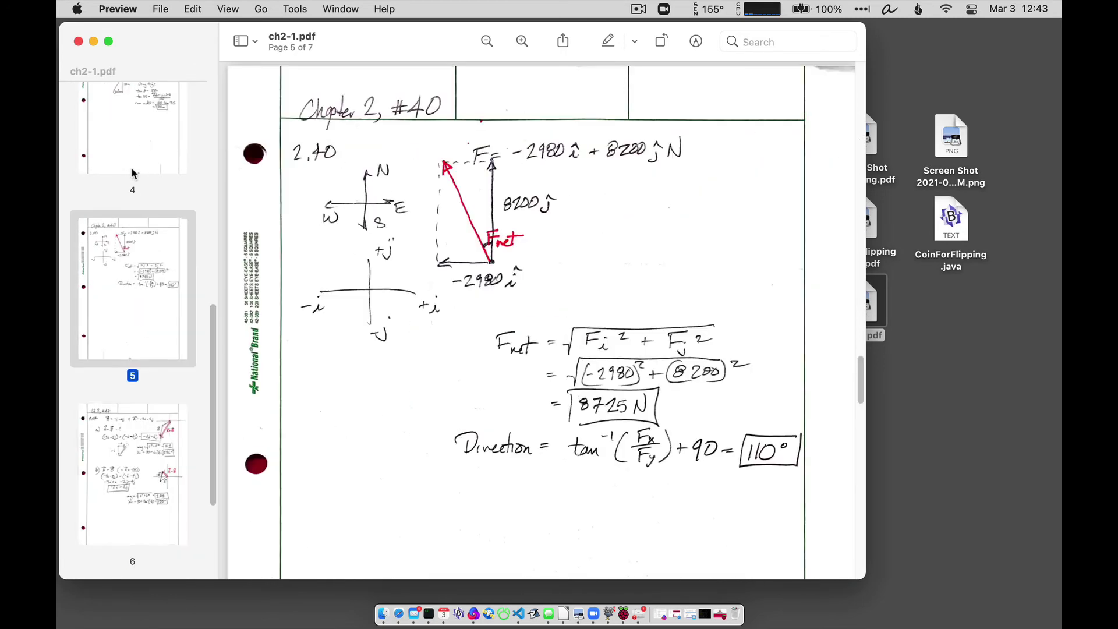
key(Up)
key(Up)
key(Up)
key(Up)
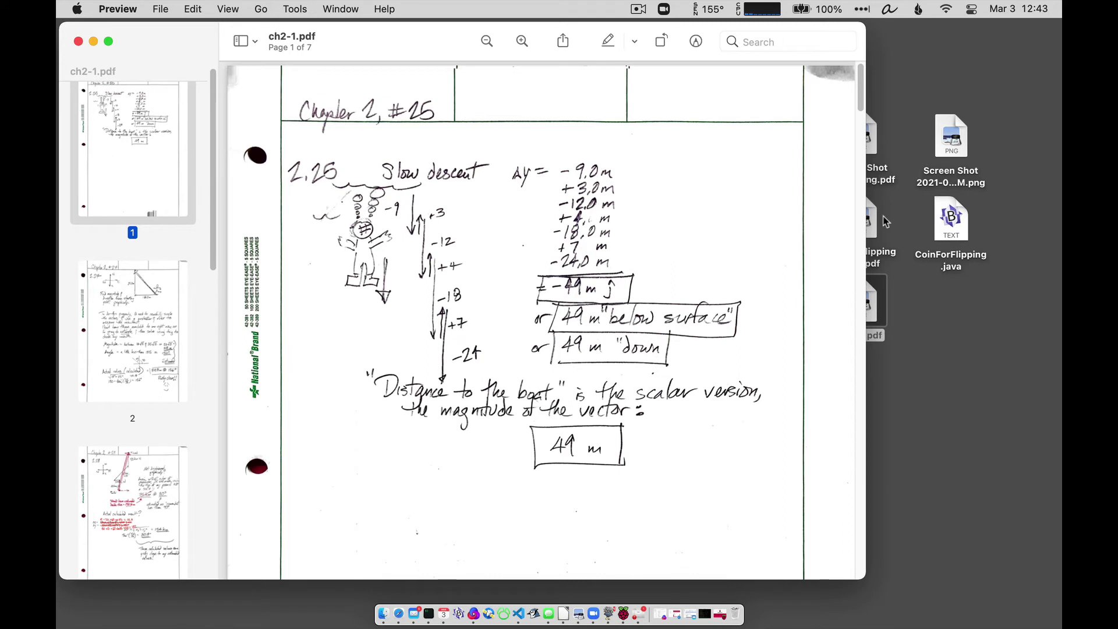
click(873, 303)
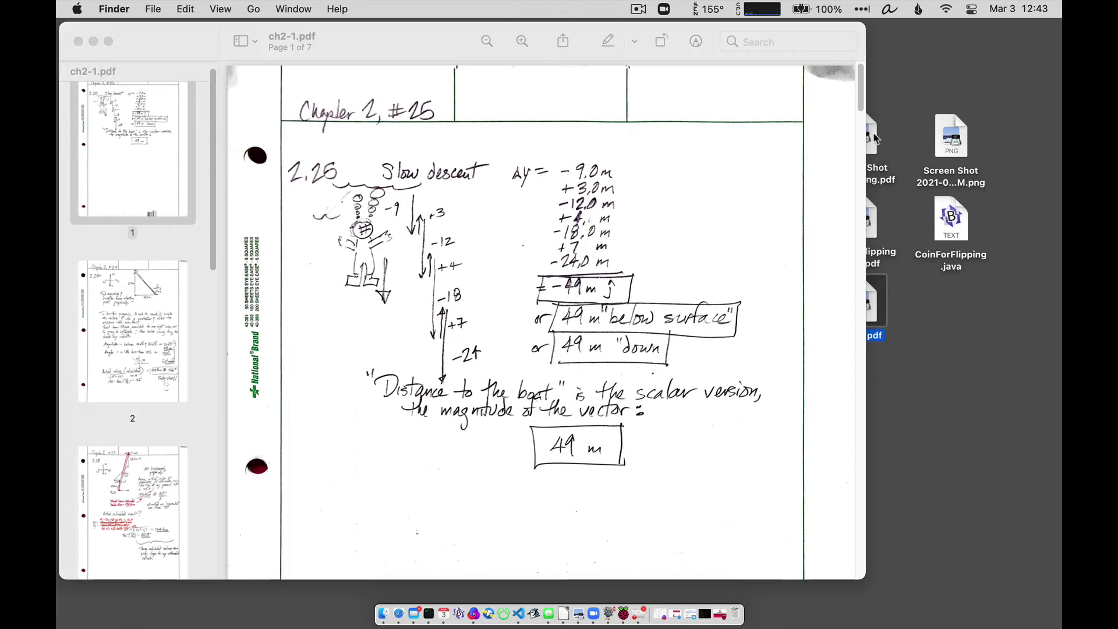
- Drop the screenshot PDF into the sidebar as page 1 of ch2-1.pdf
drag(876, 137, 139, 158)
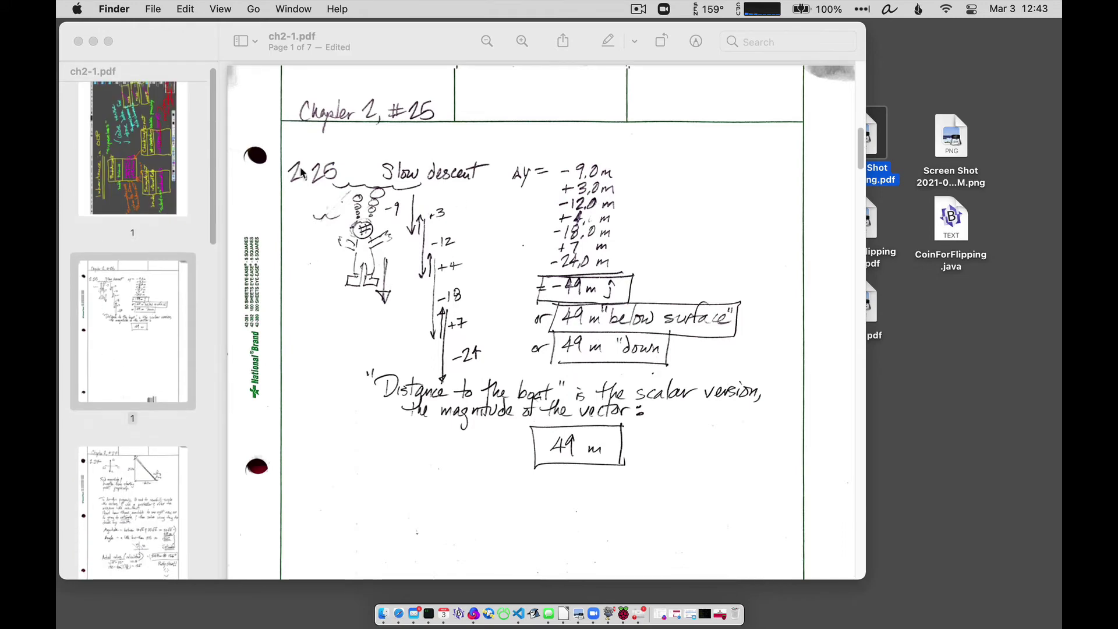
click(107, 172)
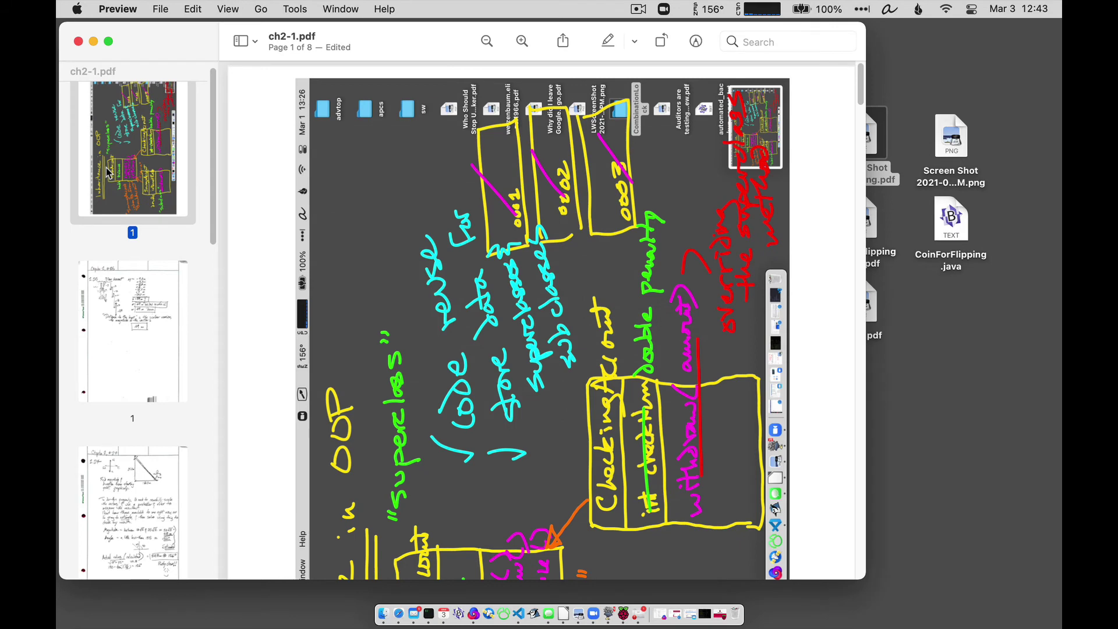
key(Down)
key(Down)
key(Down)
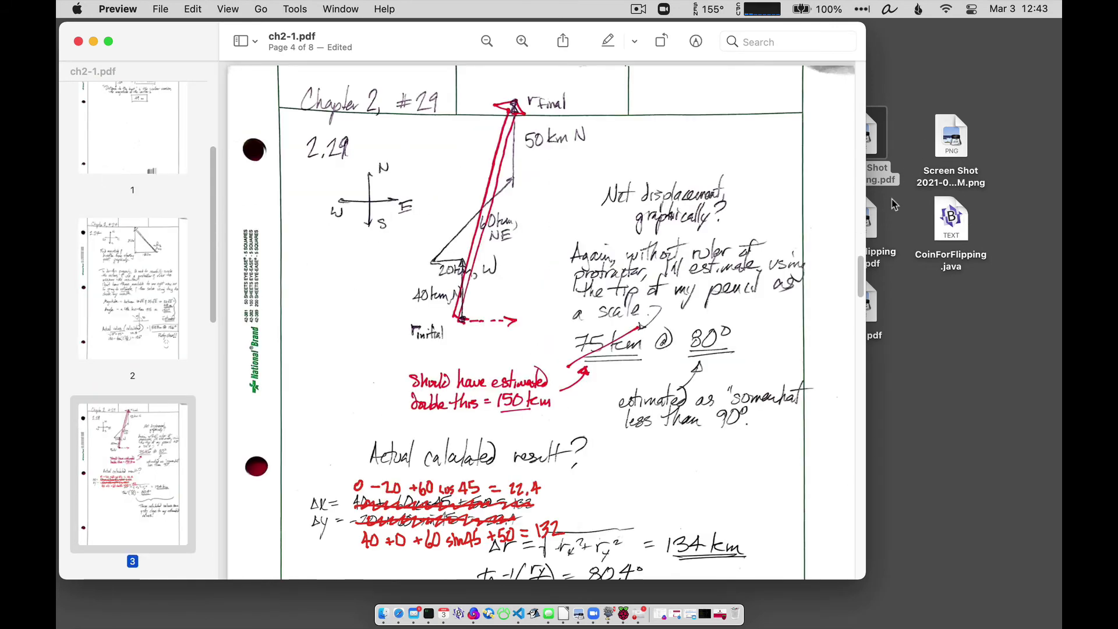
- Insert CoinForFlipping.java.pdf as page 4 and step through the nine pages to check order
drag(878, 226, 143, 417)
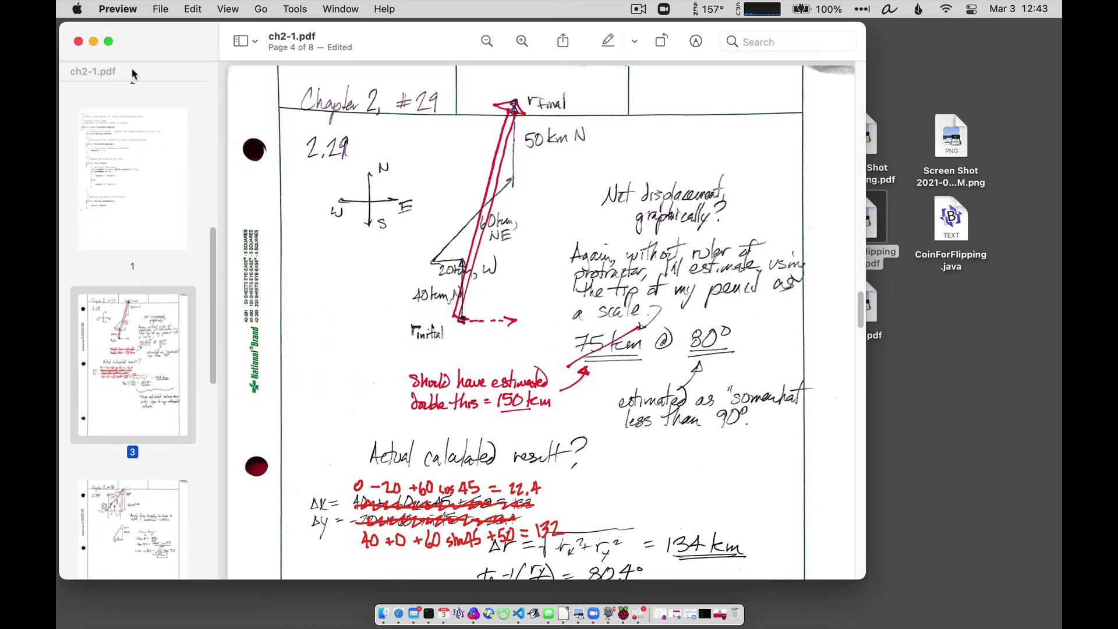
click(124, 171)
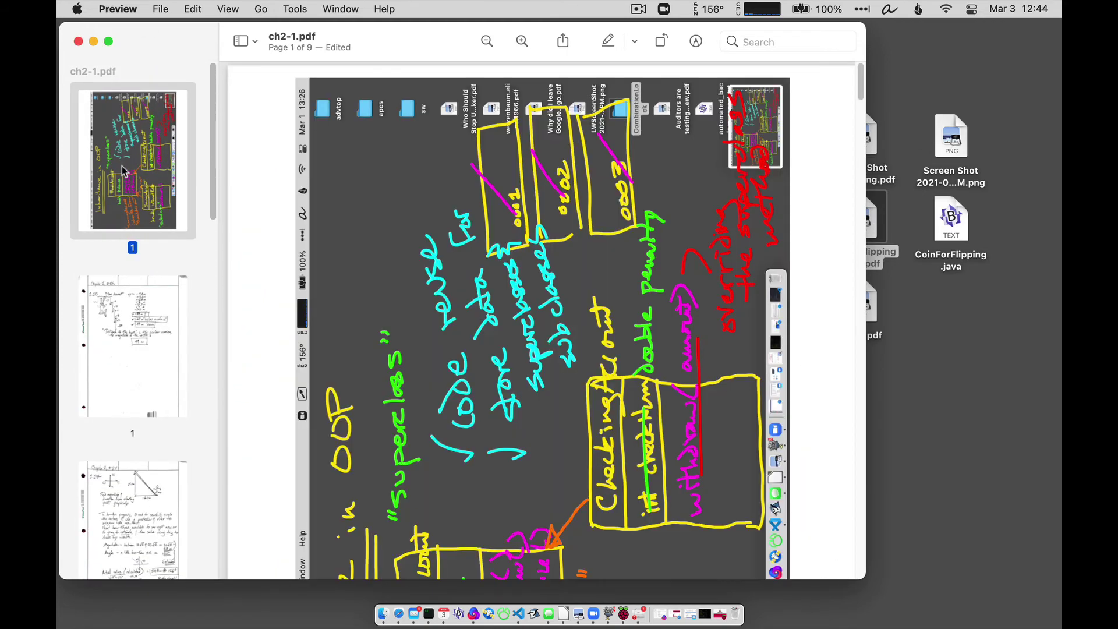
key(Down)
key(Down)
key(Down)
key(Down)
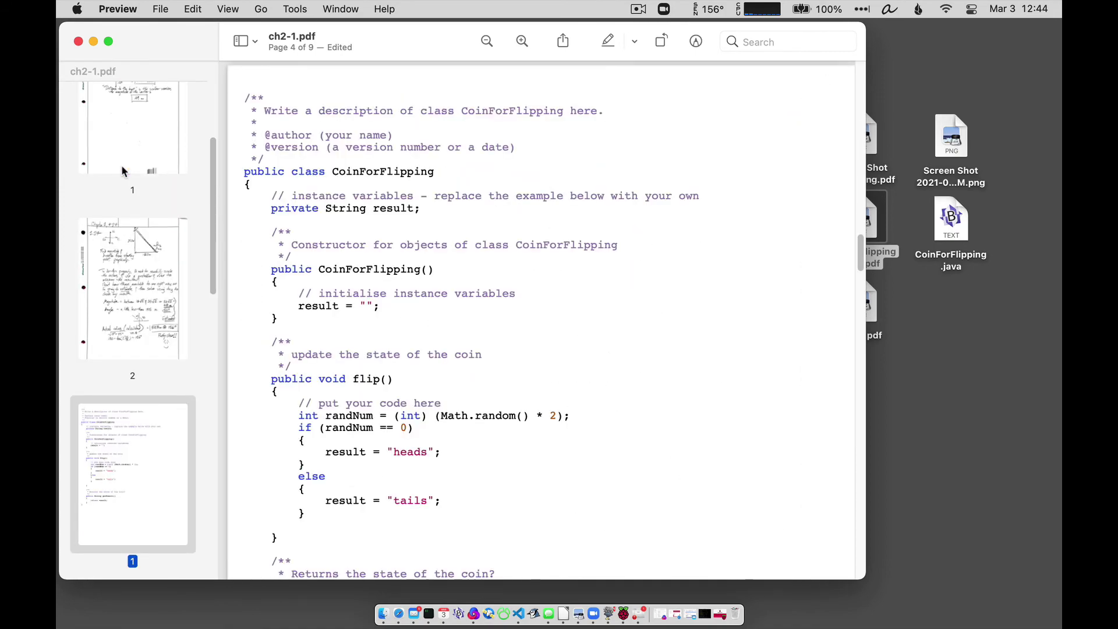
key(Down)
key(Down)
key(Down)
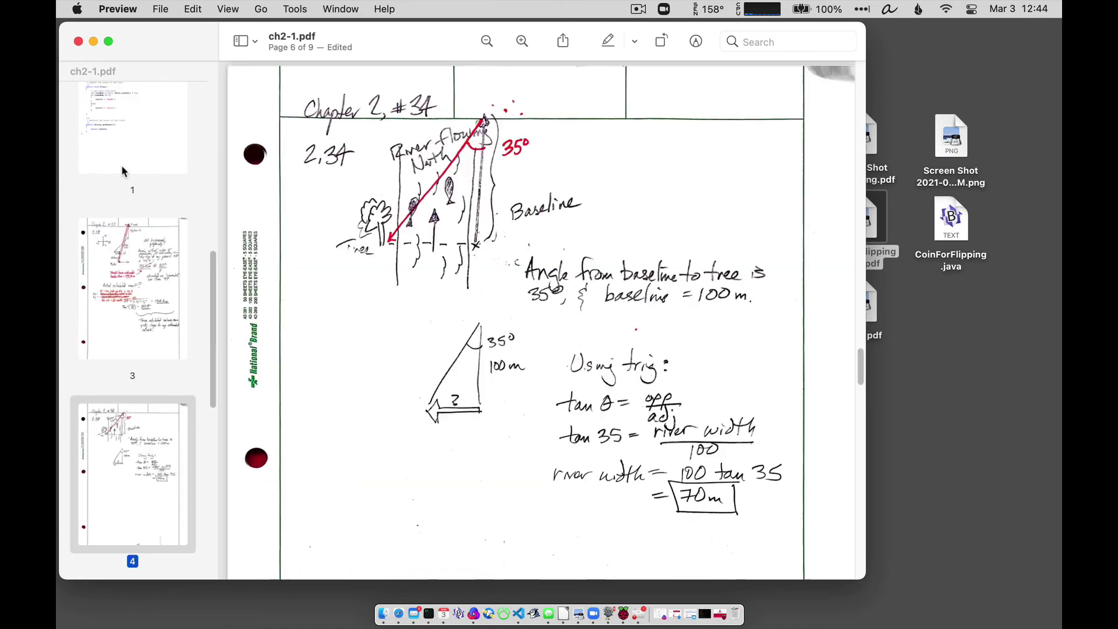
key(Up)
key(Up)
key(Up)
key(Up)
key(Up)
key(Up)
key(Up)
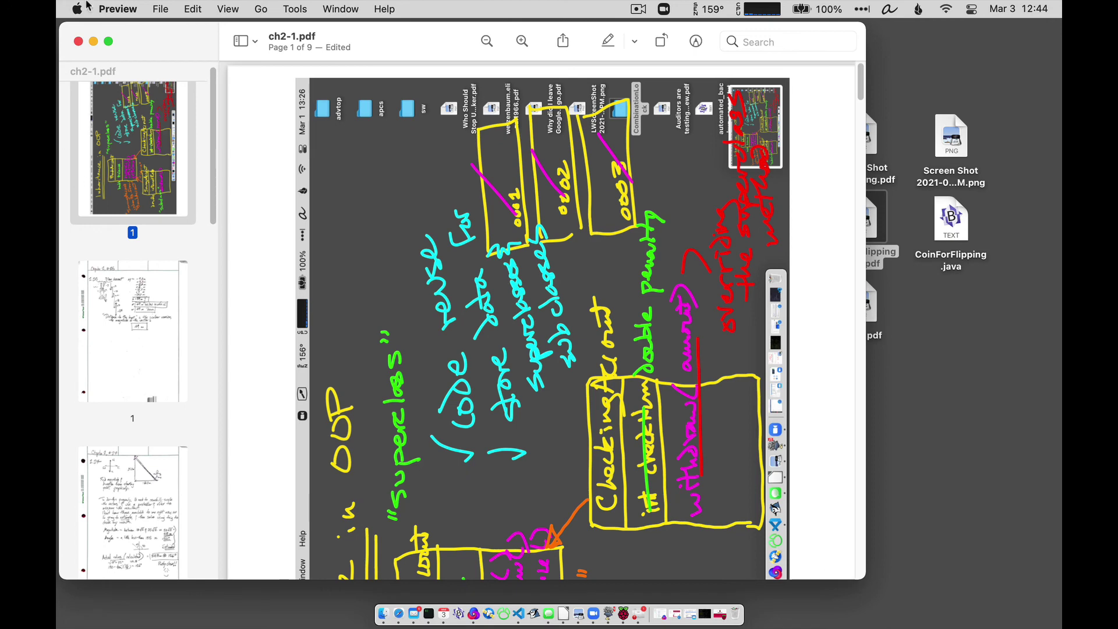
- Save the nine-page ch2-1.pdf, quit Preview, and deselect the desktop files
click(158, 9)
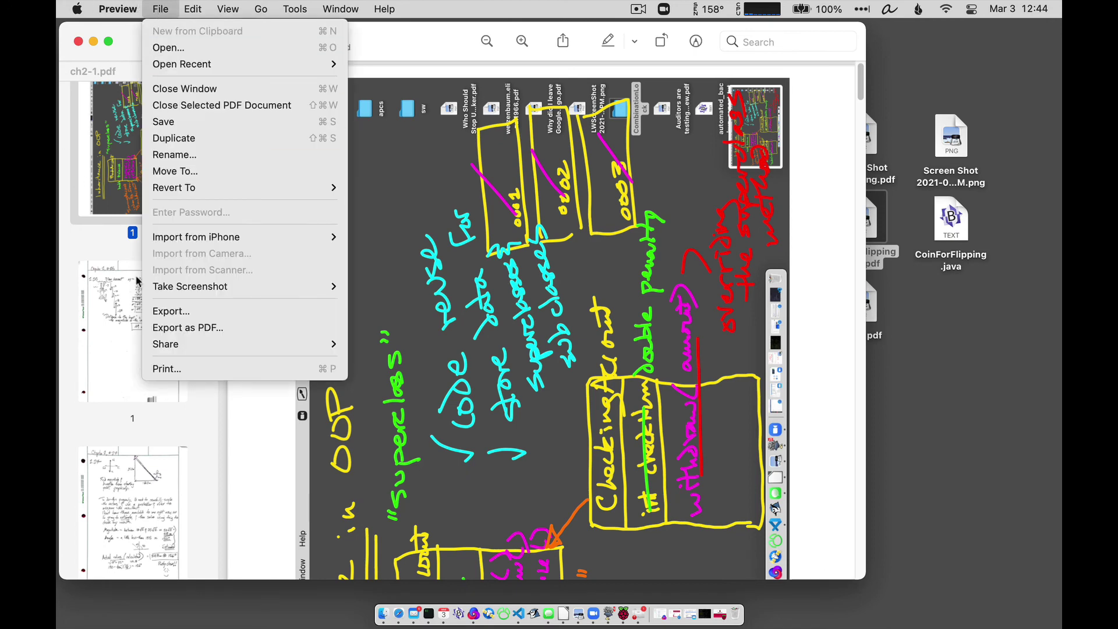
click(190, 121)
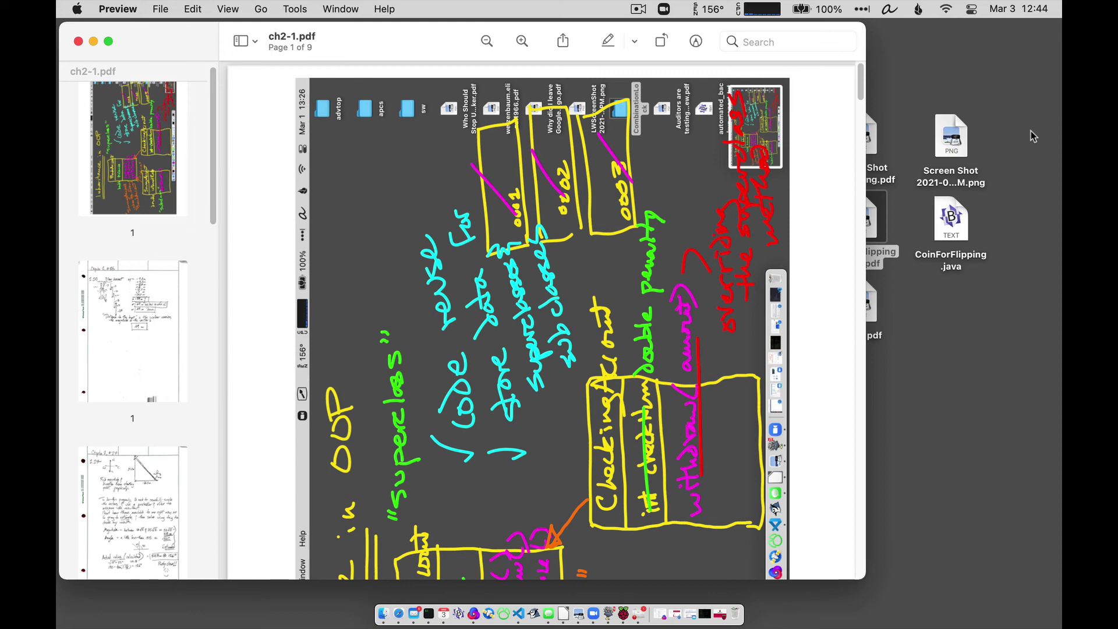
key(super+q)
click(922, 394)
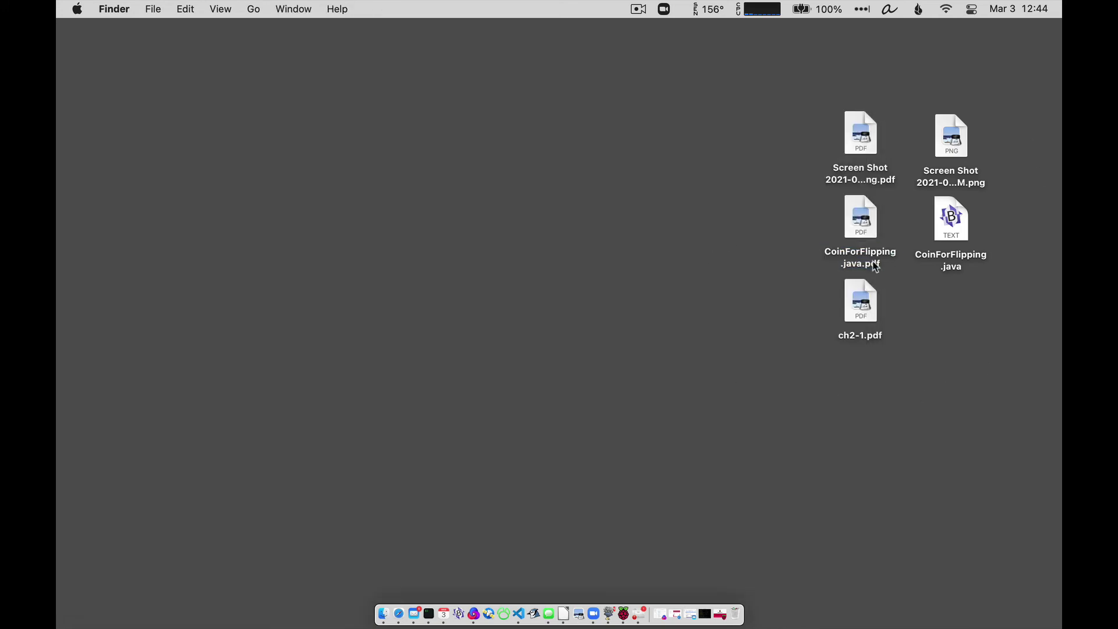
- Move ch2-1.pdf to an empty spot on the desktop and reopen it in Preview
drag(862, 300, 481, 145)
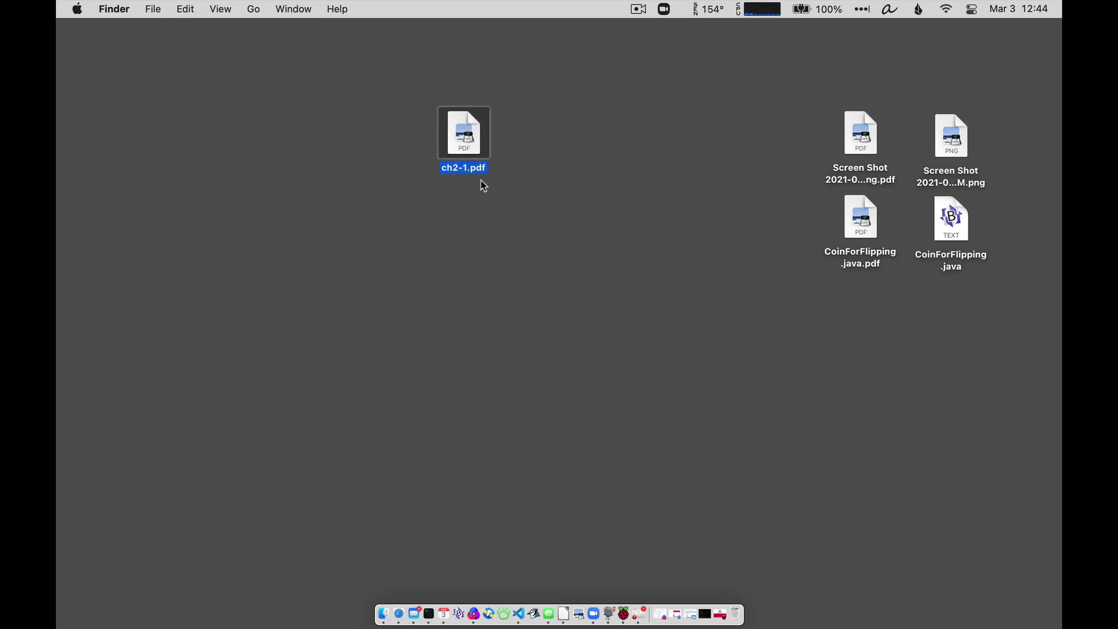
double_click(472, 139)
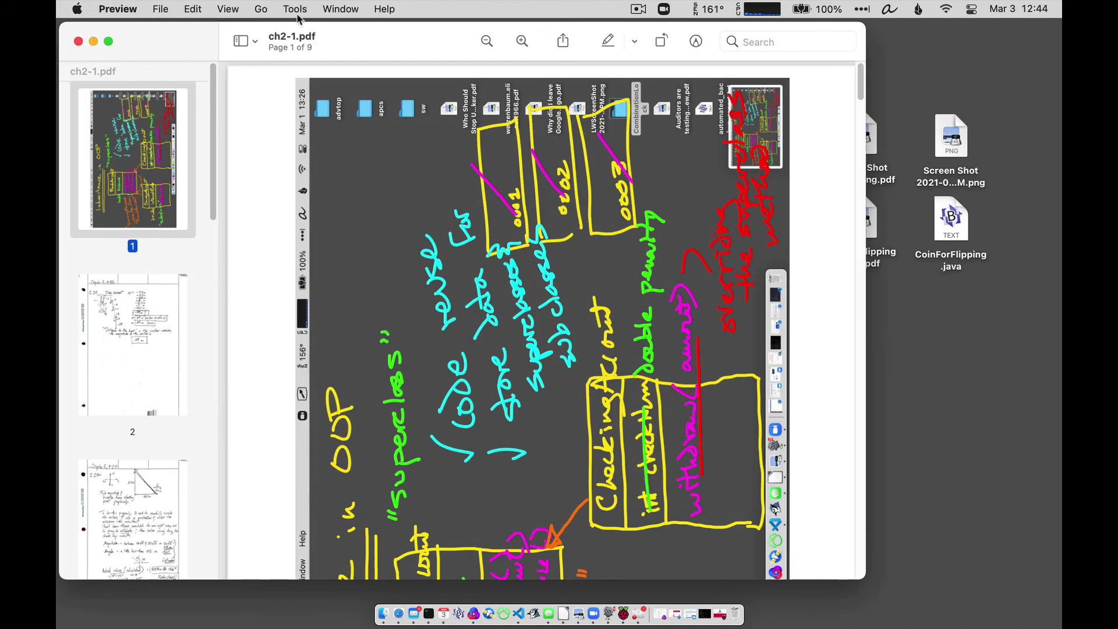
- Hide the thumbnail sidebar and scroll down past the page 4 code to the page 6 river-width solution
click(254, 42)
click(268, 68)
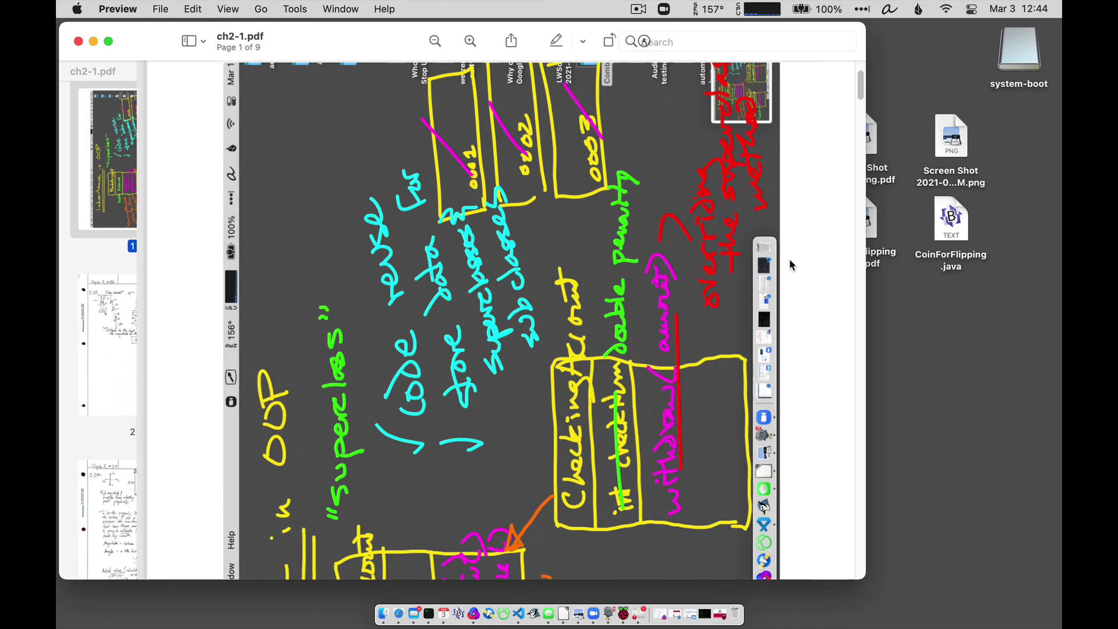
scroll(448, 338, down, 2)
scroll(448, 337, down, 3)
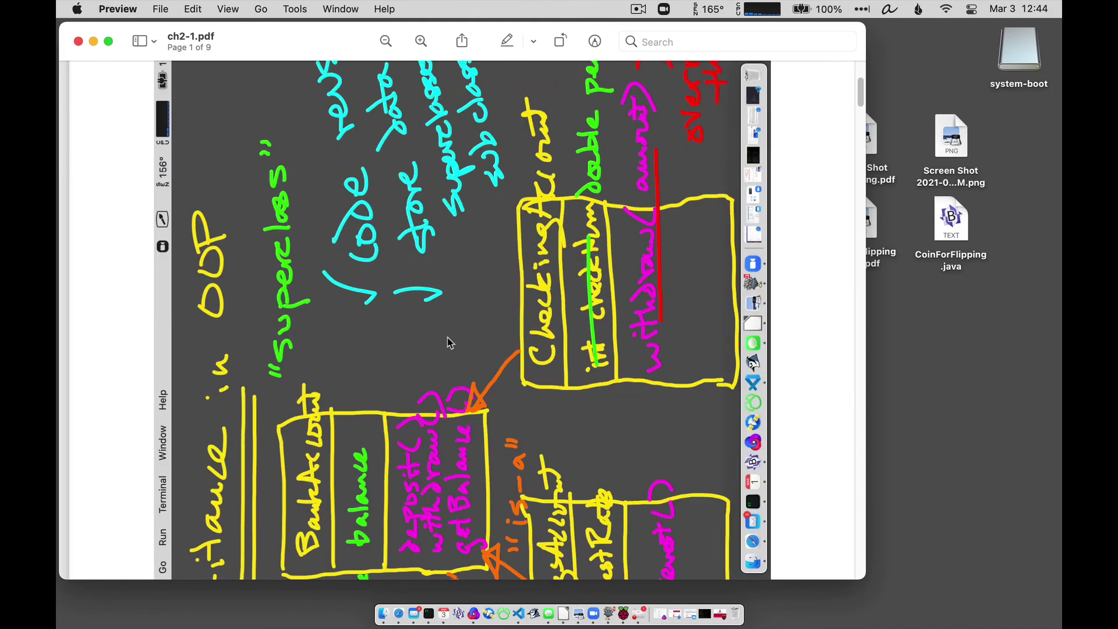
scroll(342, 387, down, 10)
scroll(514, 394, down, 15)
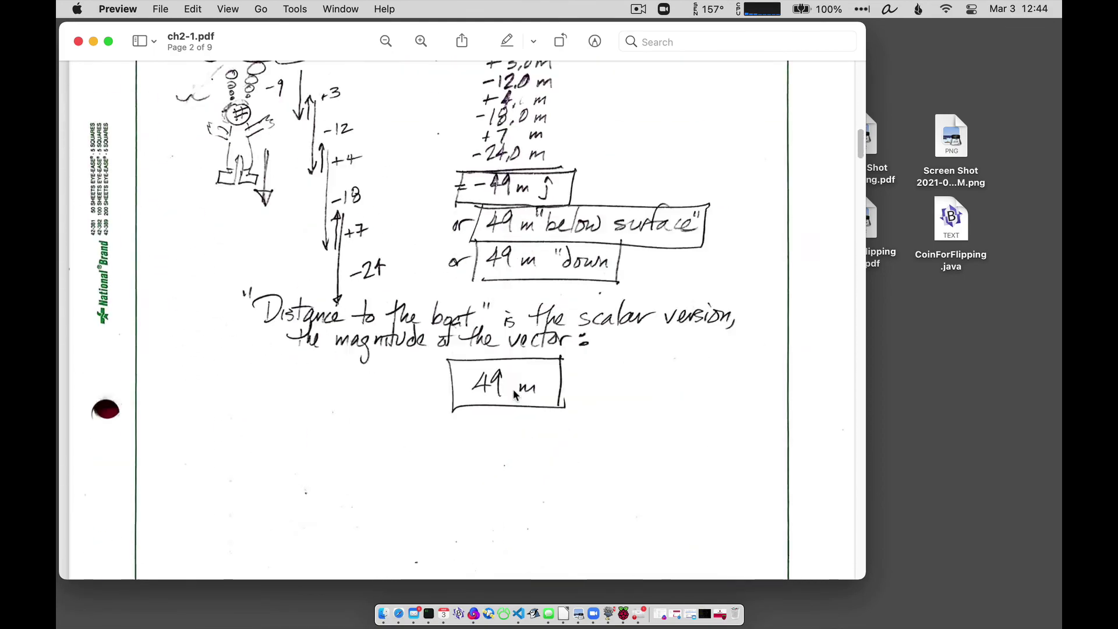
scroll(514, 394, down, 20)
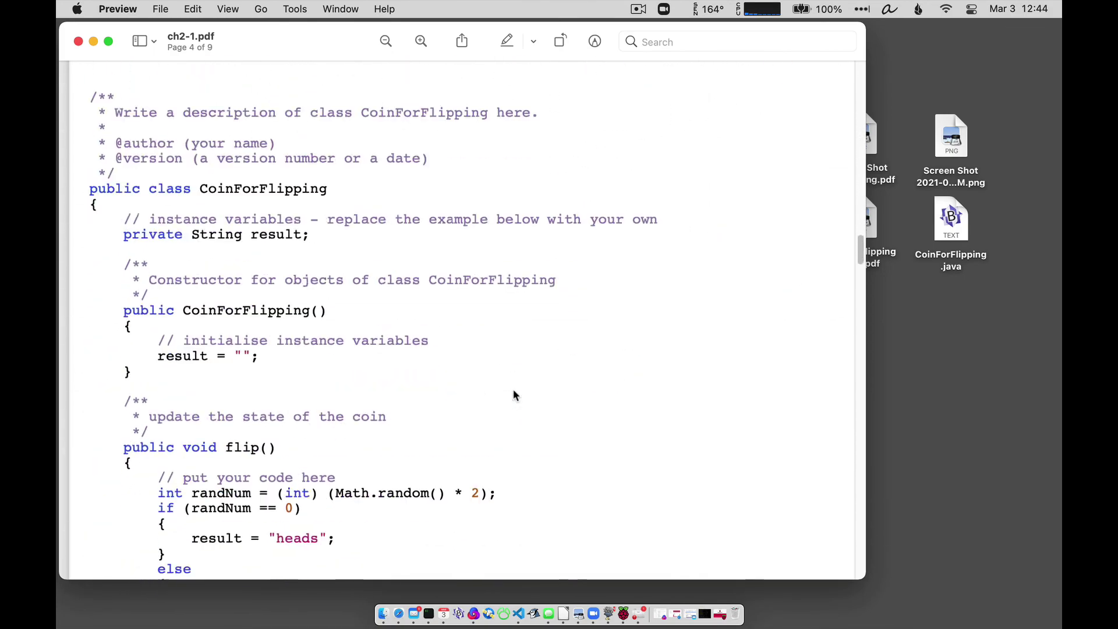
scroll(513, 395, down, 15)
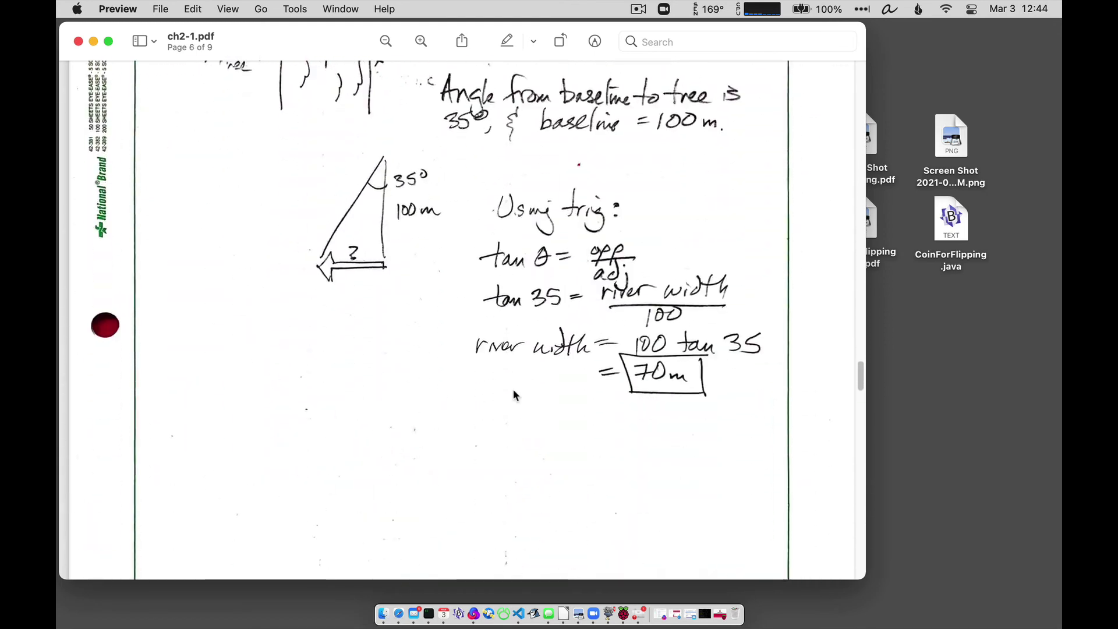